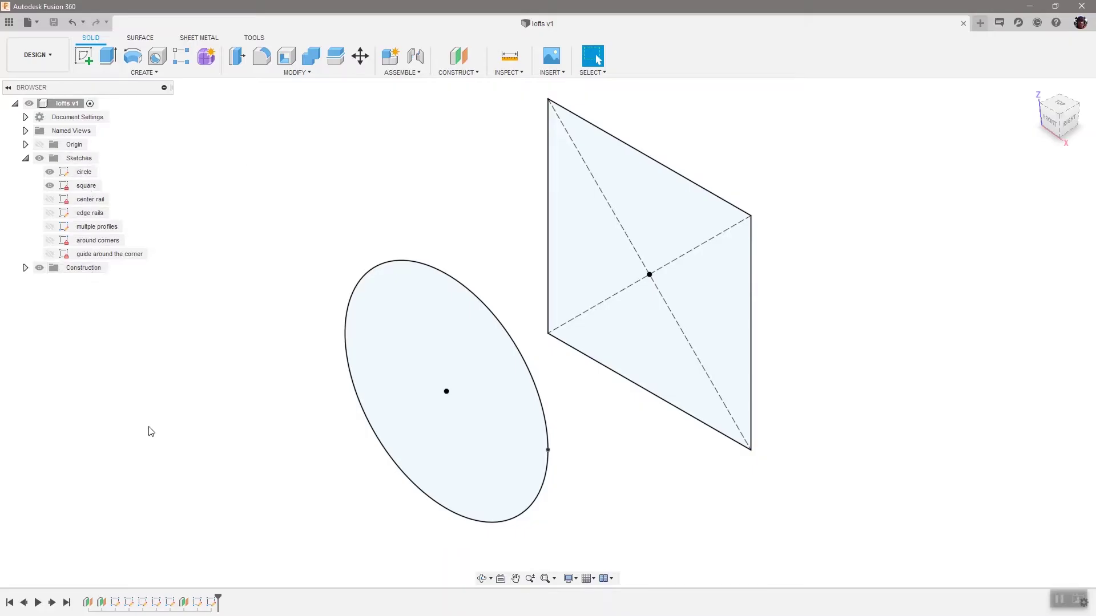
# - Loft the circle sketch into the square sketch as a solid body
pyautogui.click(143, 73)
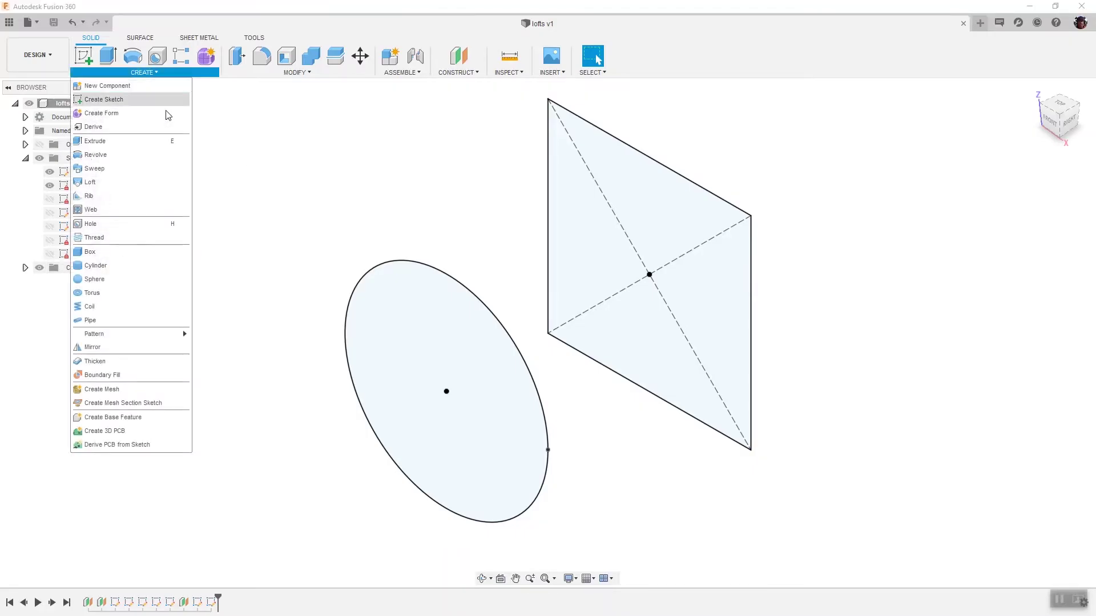
pyautogui.click(112, 183)
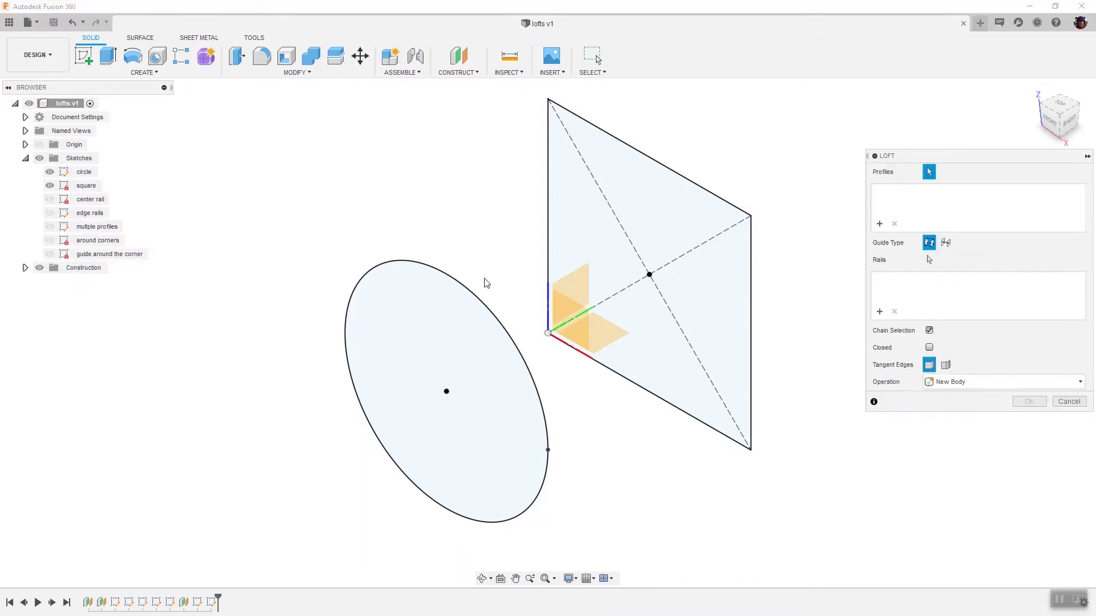
pyautogui.click(453, 346)
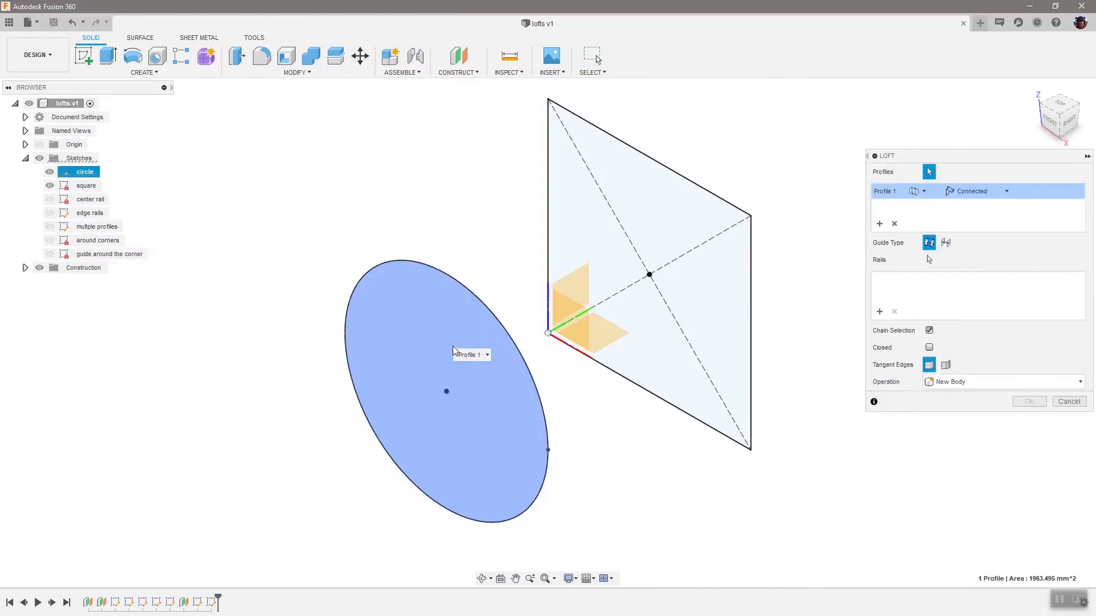
pyautogui.click(658, 212)
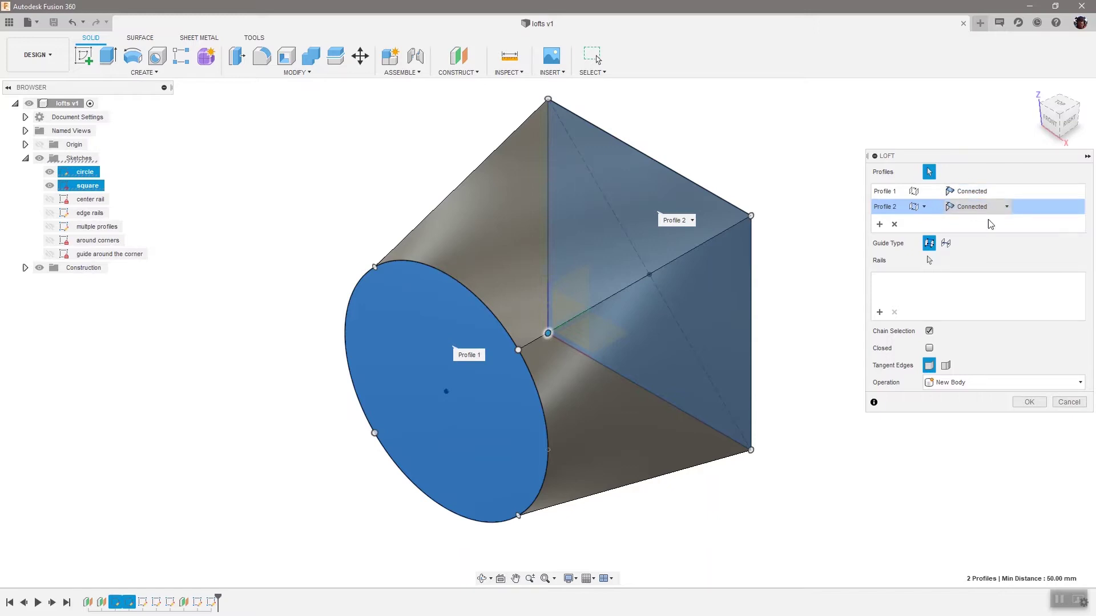
pyautogui.click(1028, 402)
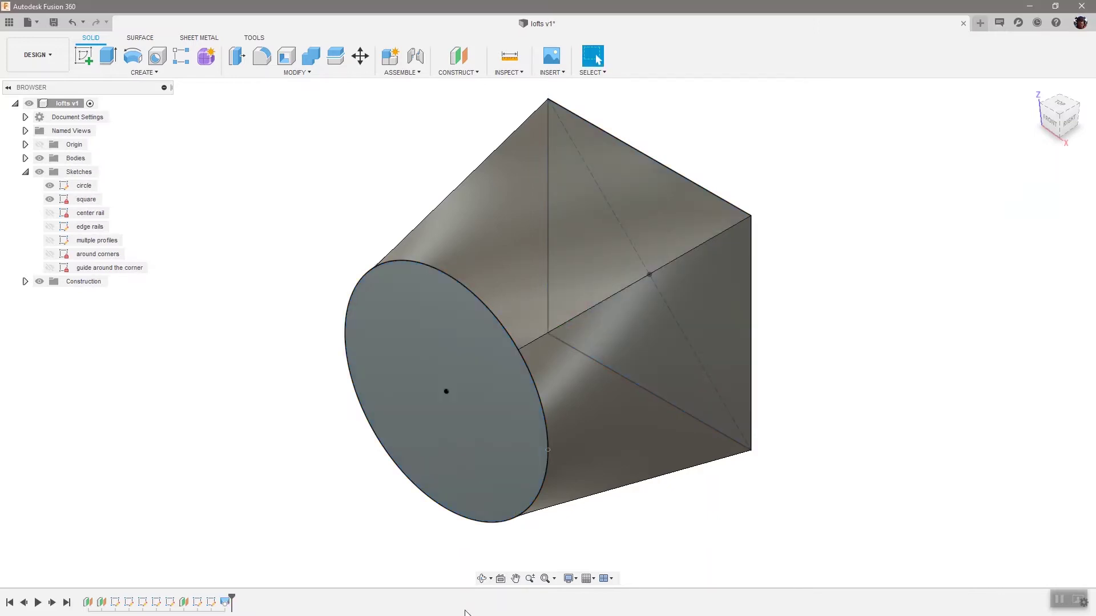
pyautogui.click(226, 603)
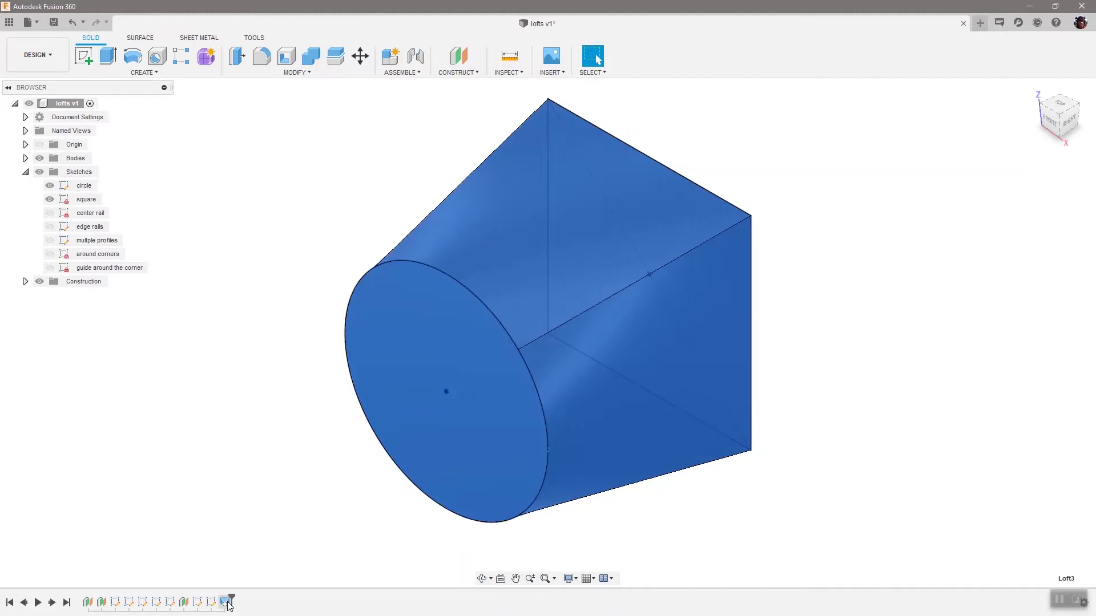
pyautogui.click(241, 529)
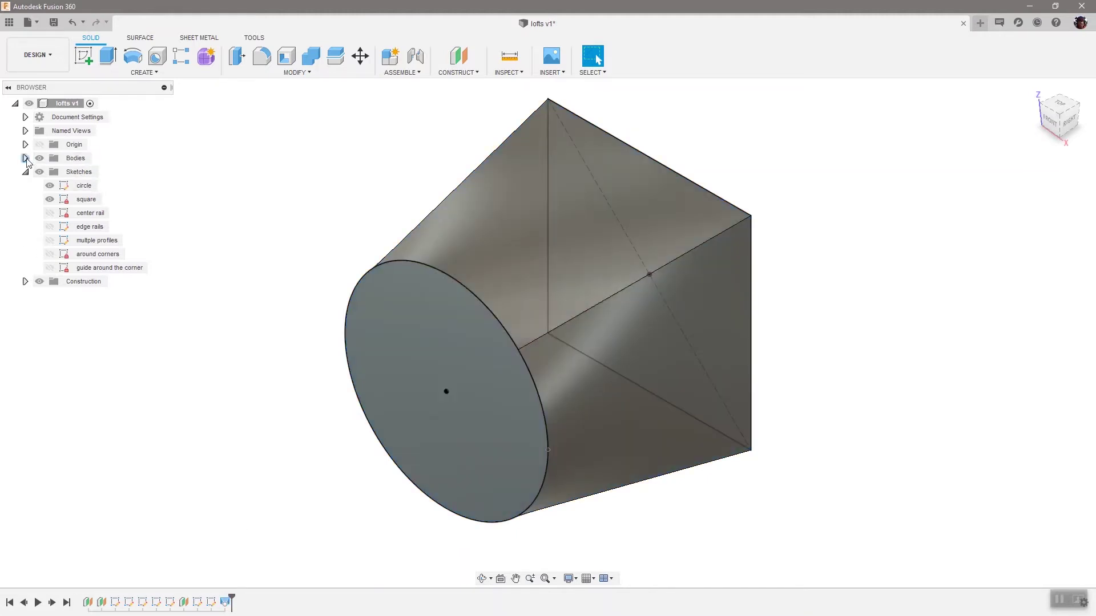
# - Loft the circle to the square with the center rail sketch as the Centerline guide
pyautogui.click(26, 158)
pyautogui.keyDown('shift'); pyautogui.moveTo(629, 268); pyautogui.dragTo(1076, 202, button='middle'); pyautogui.keyUp('shift')
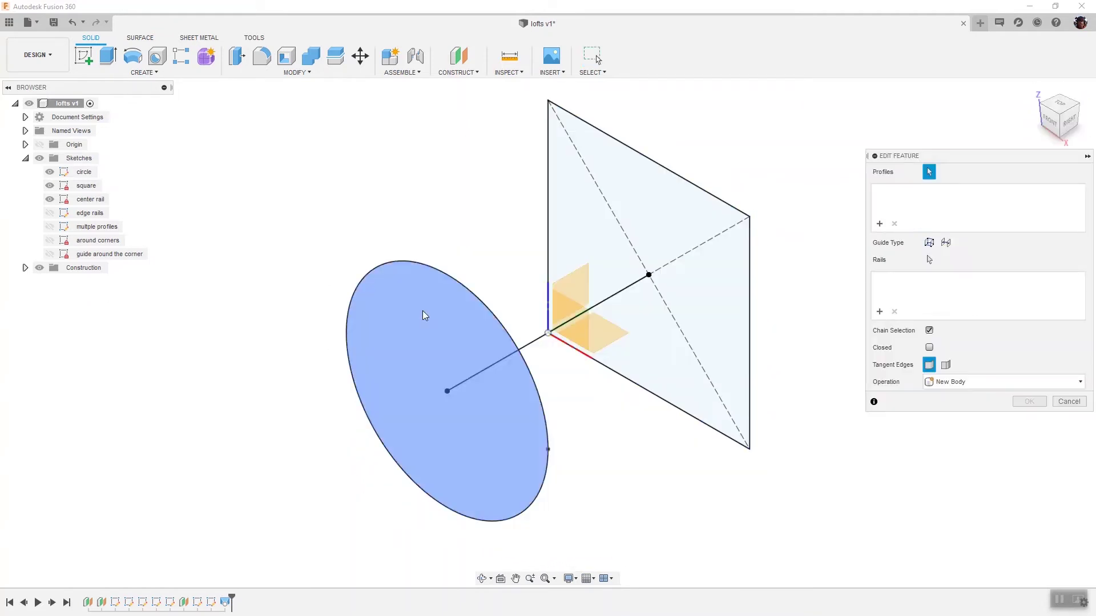
pyautogui.click(423, 316)
pyautogui.click(574, 346)
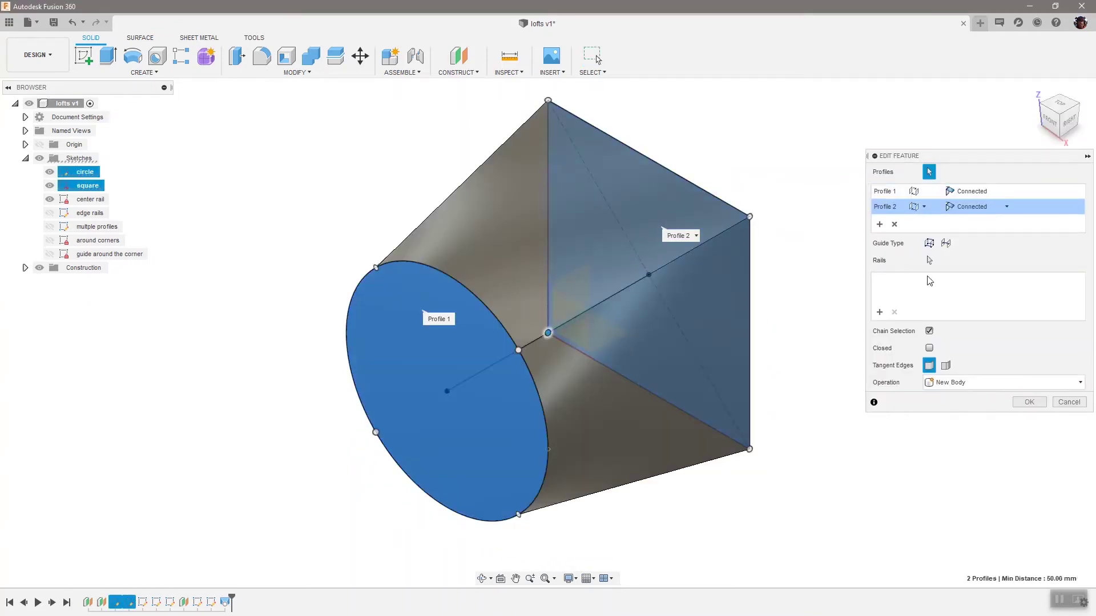
pyautogui.click(929, 262)
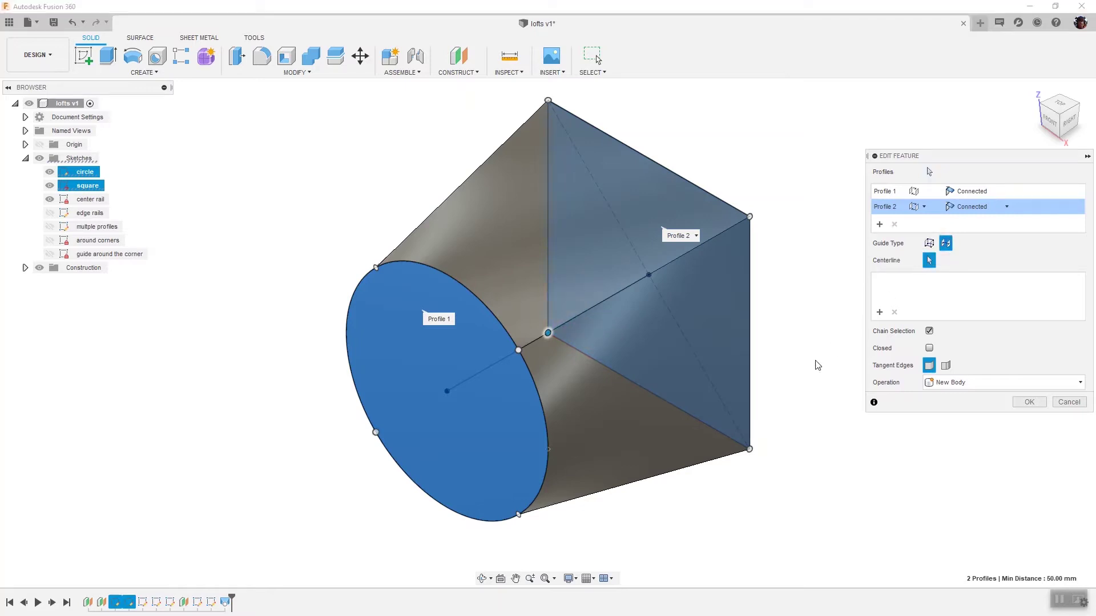
pyautogui.click(534, 350)
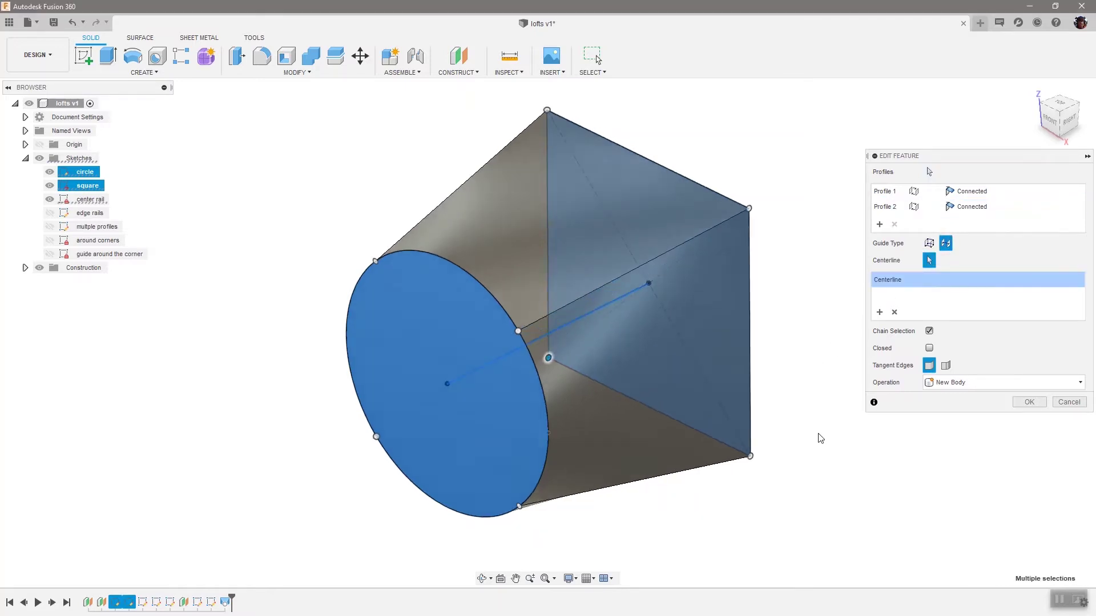
pyautogui.click(1029, 402)
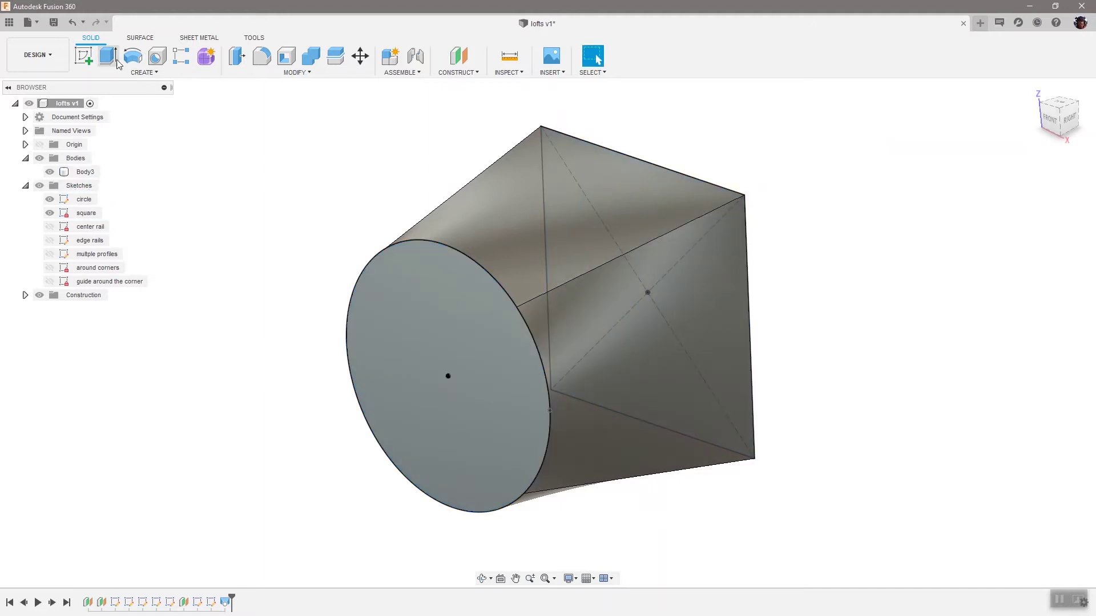
# - Undo the centerline loft and re-loft circle to square guided by the edge rail curves
pyautogui.click(72, 21)
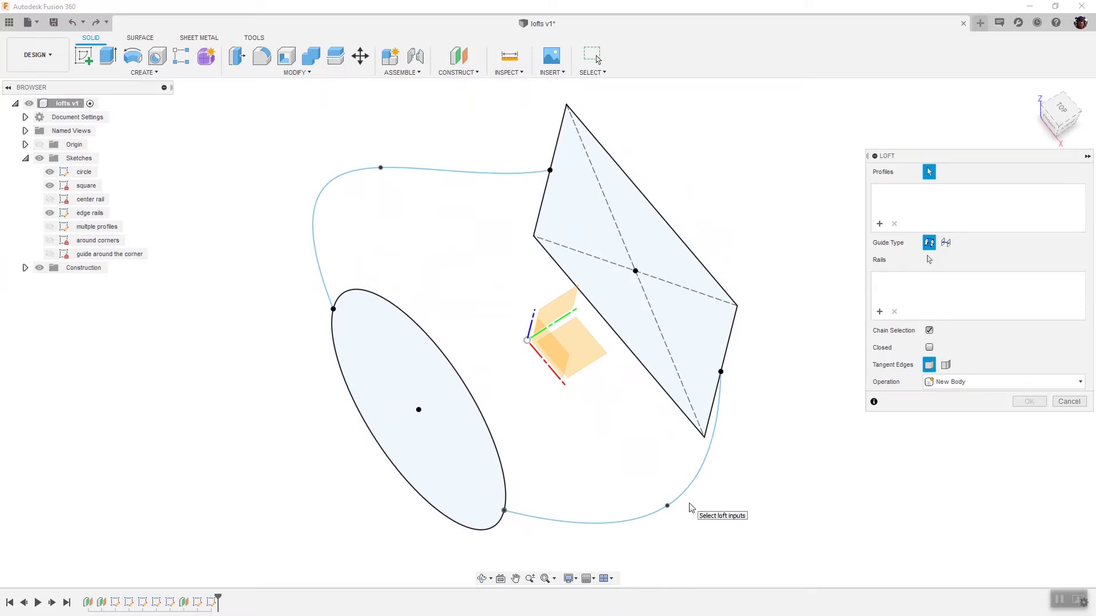
pyautogui.click(471, 446)
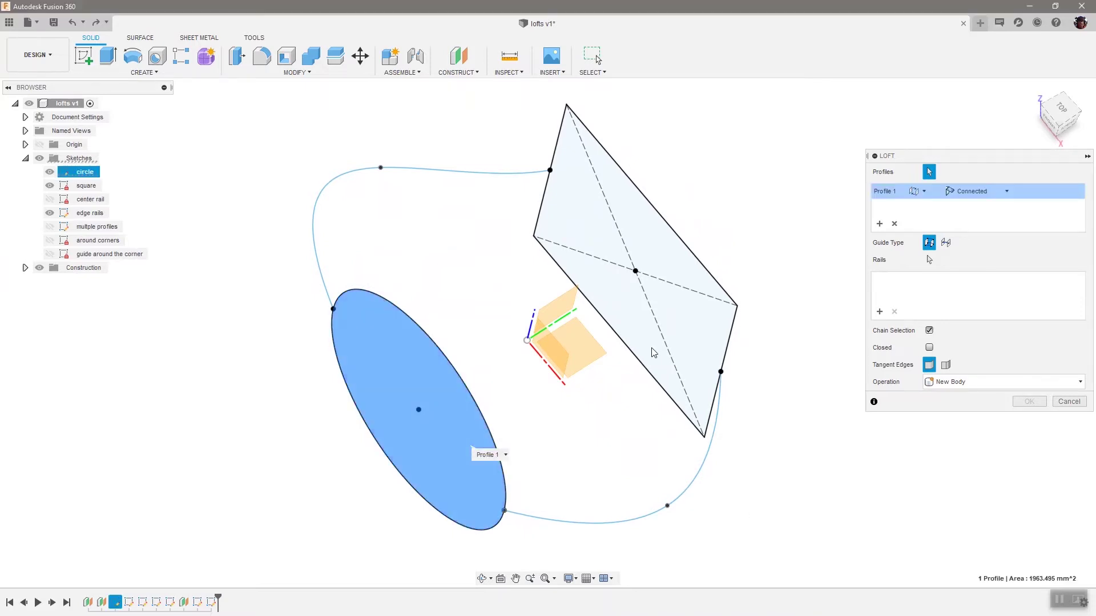
pyautogui.click(707, 328)
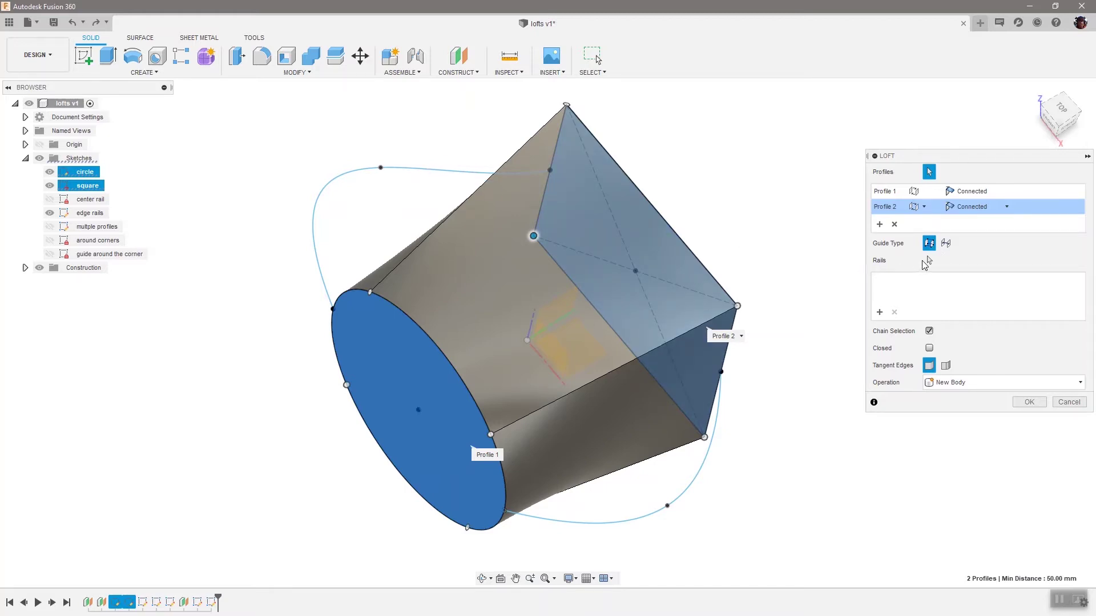
pyautogui.click(927, 260)
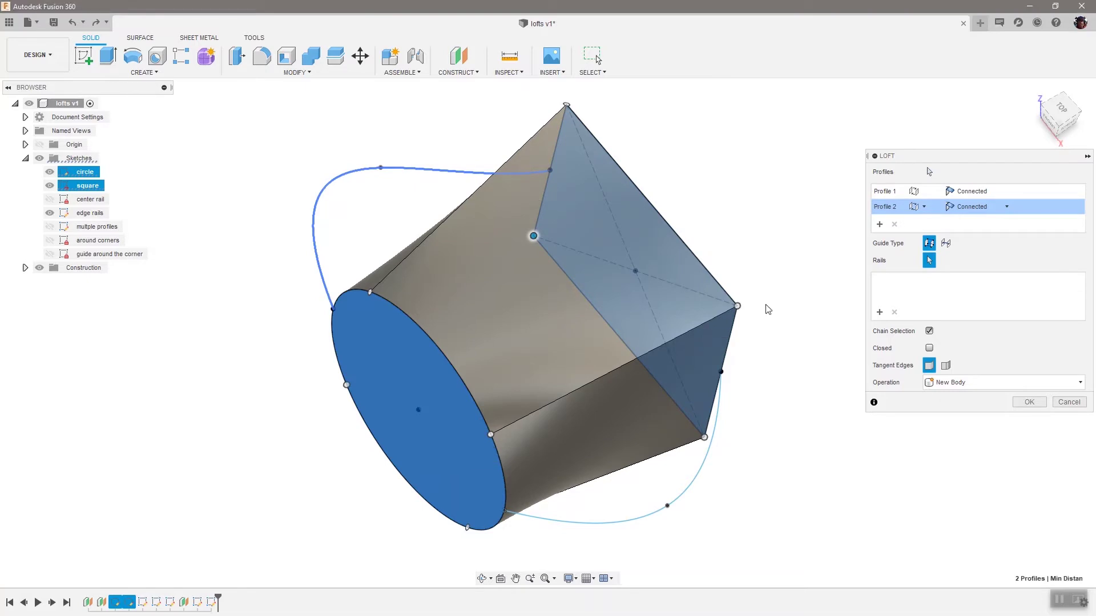
pyautogui.click(715, 444)
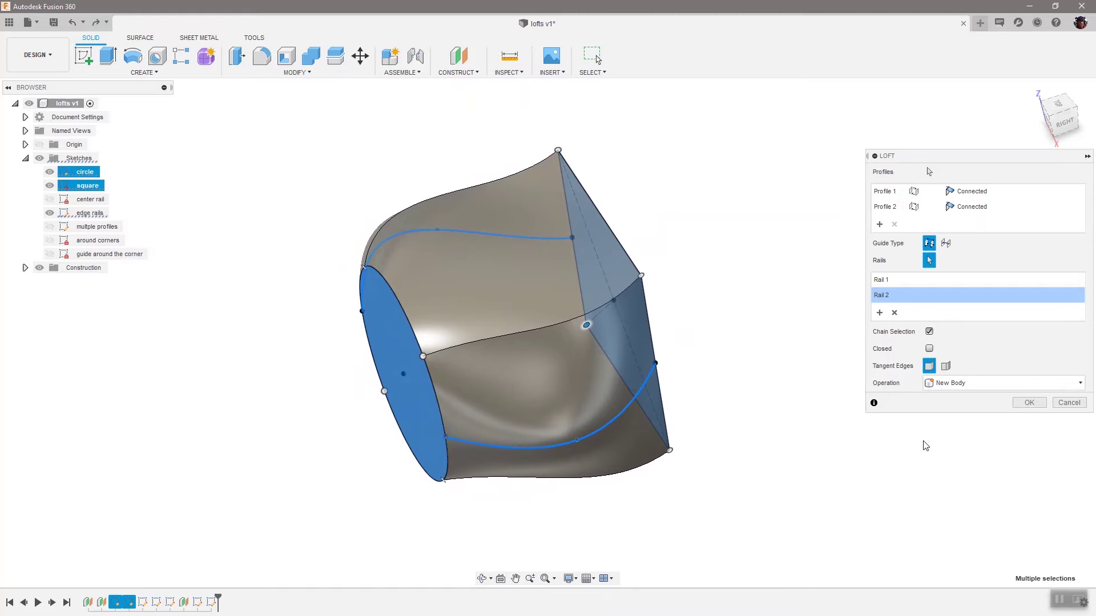
pyautogui.click(1029, 402)
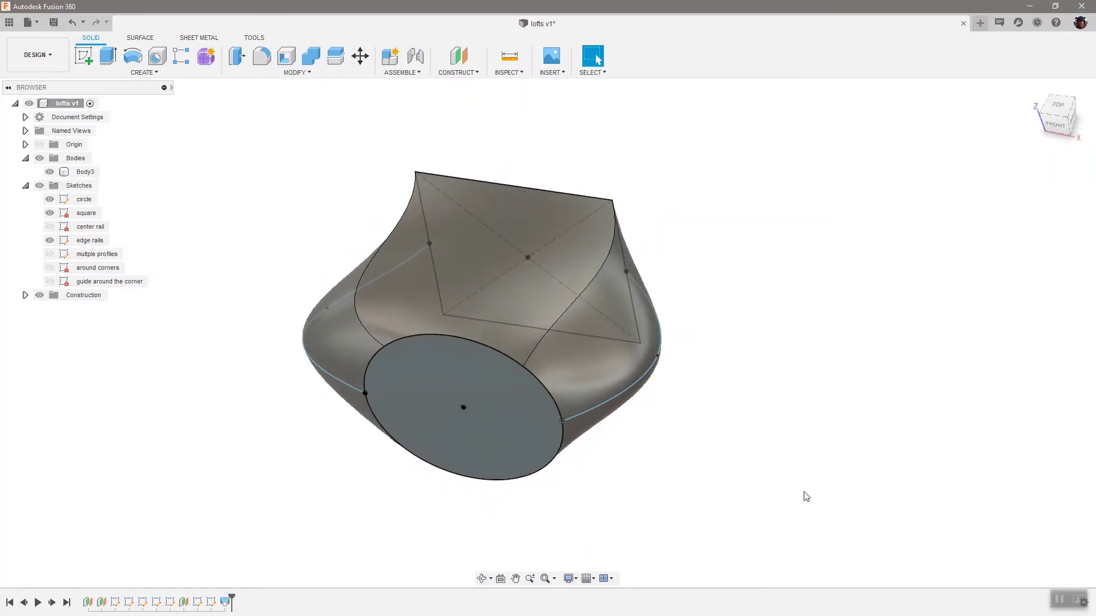
# - Undo the rail-guided loft and start a new loft from the circle to the square
pyautogui.click(71, 22)
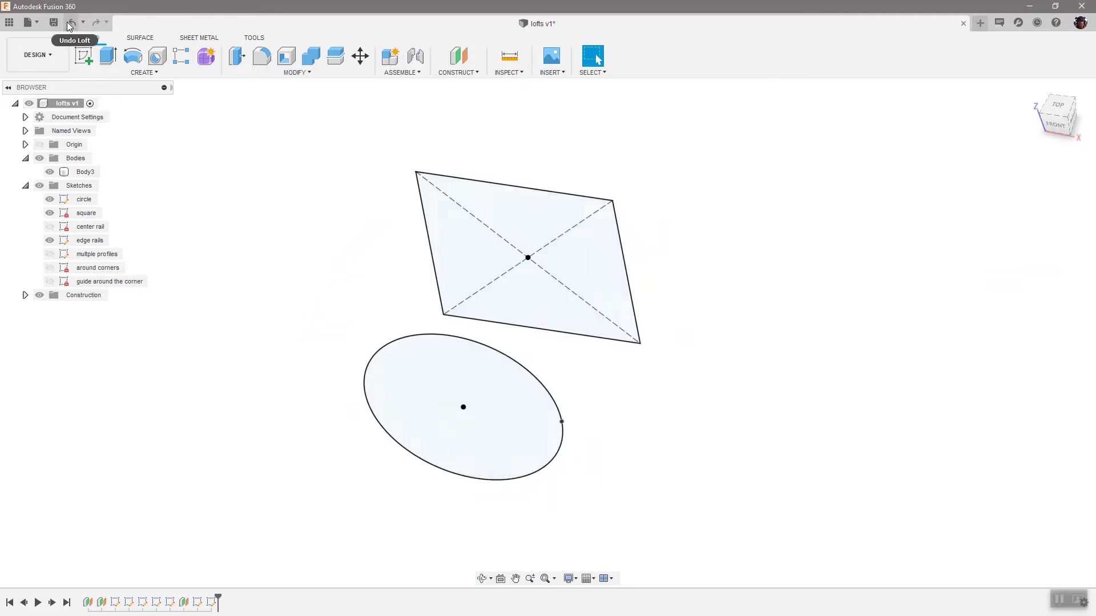
pyautogui.click(143, 72)
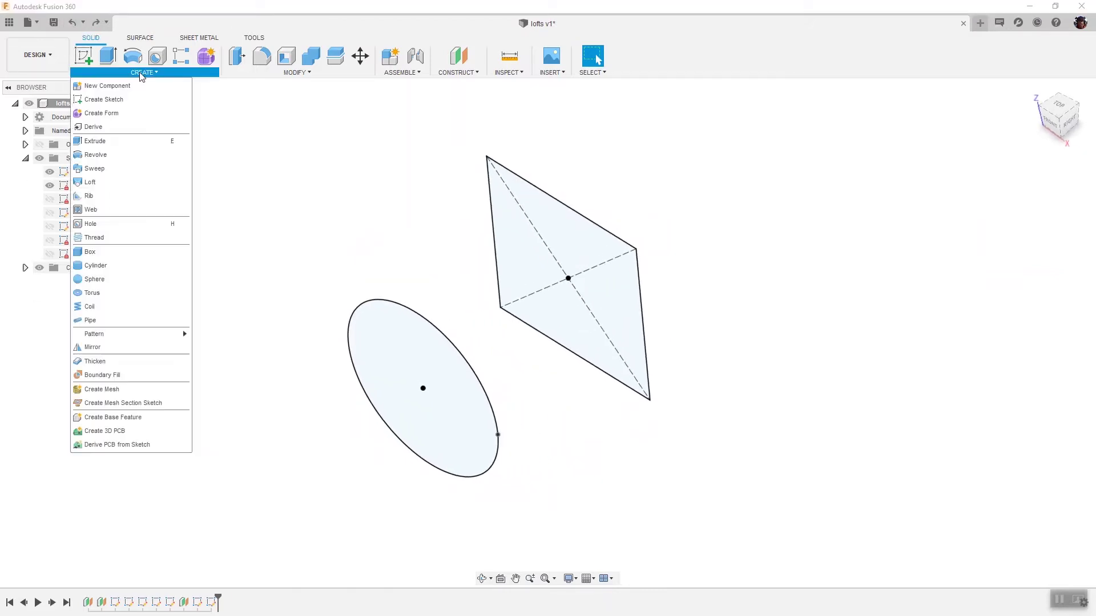
pyautogui.click(93, 182)
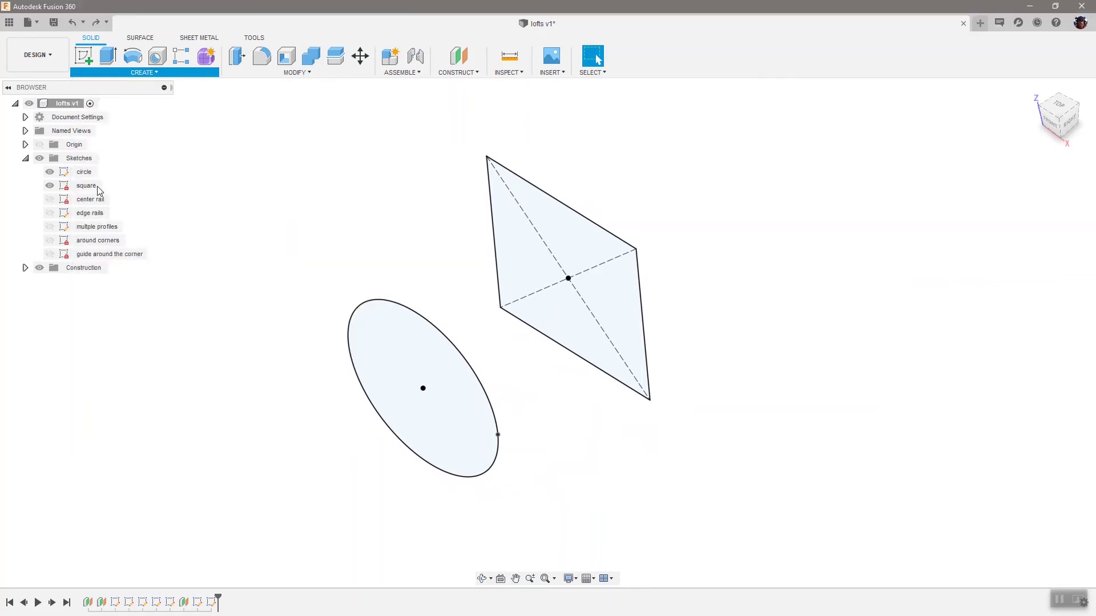
pyautogui.click(399, 371)
pyautogui.click(588, 263)
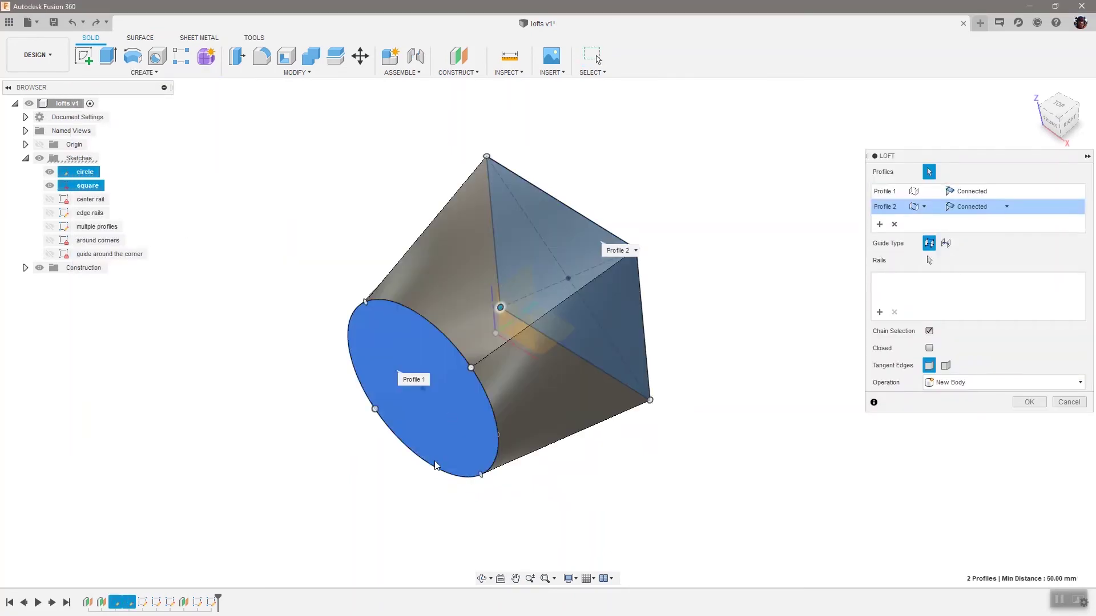
# - Slide the circle's alignment points around its edge to twist the blend, then confirm the loft
pyautogui.keyDown('shift'); pyautogui.moveTo(588, 263); pyautogui.dragTo(515, 375, button='middle'); pyautogui.keyUp('shift')
pyautogui.moveTo(516, 375); pyautogui.dragTo(537, 422)
pyautogui.moveTo(379, 321); pyautogui.dragTo(494, 353)
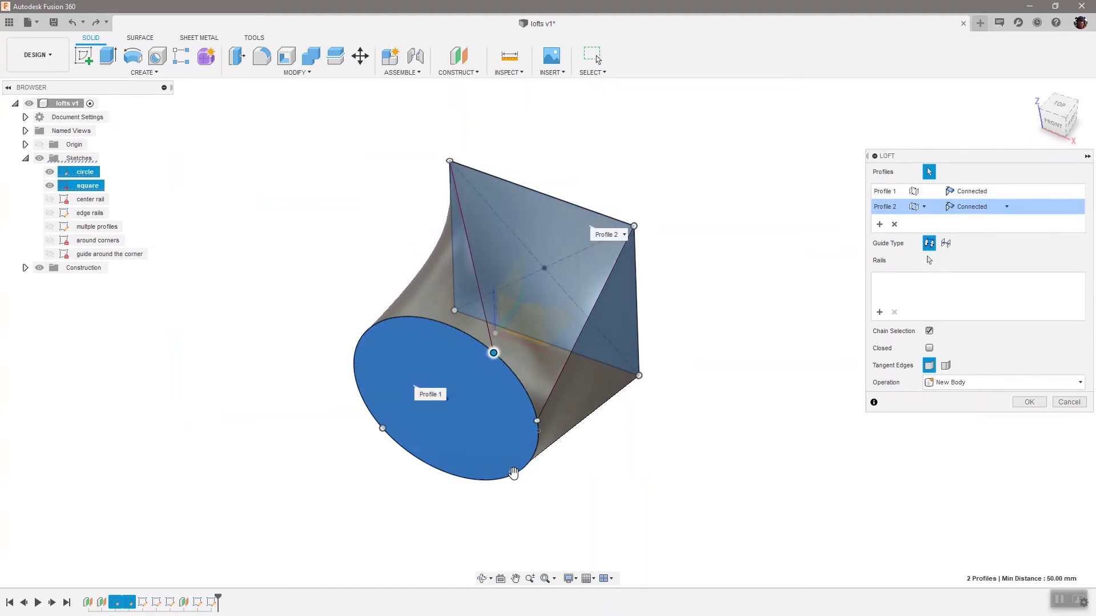
pyautogui.moveTo(514, 475); pyautogui.dragTo(437, 468)
pyautogui.moveTo(382, 428); pyautogui.dragTo(356, 366)
pyautogui.keyDown('shift'); pyautogui.moveTo(543, 366); pyautogui.dragTo(970, 400, button='middle'); pyautogui.keyUp('shift')
pyautogui.click(1028, 402)
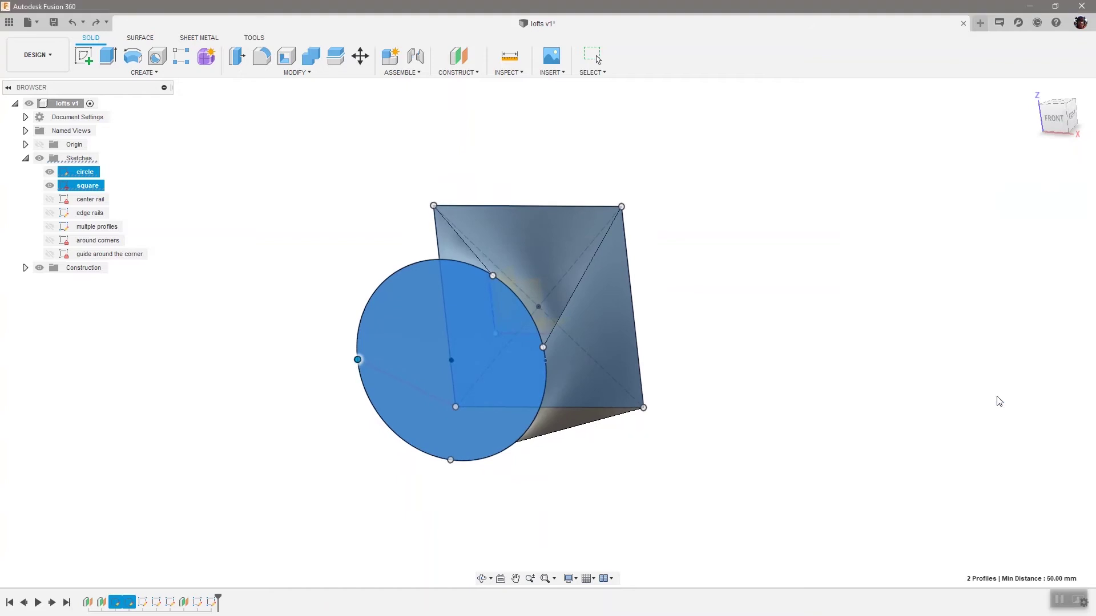
pyautogui.keyDown('shift'); pyautogui.moveTo(690, 468); pyautogui.dragTo(683, 436, button='middle'); pyautogui.keyUp('shift')
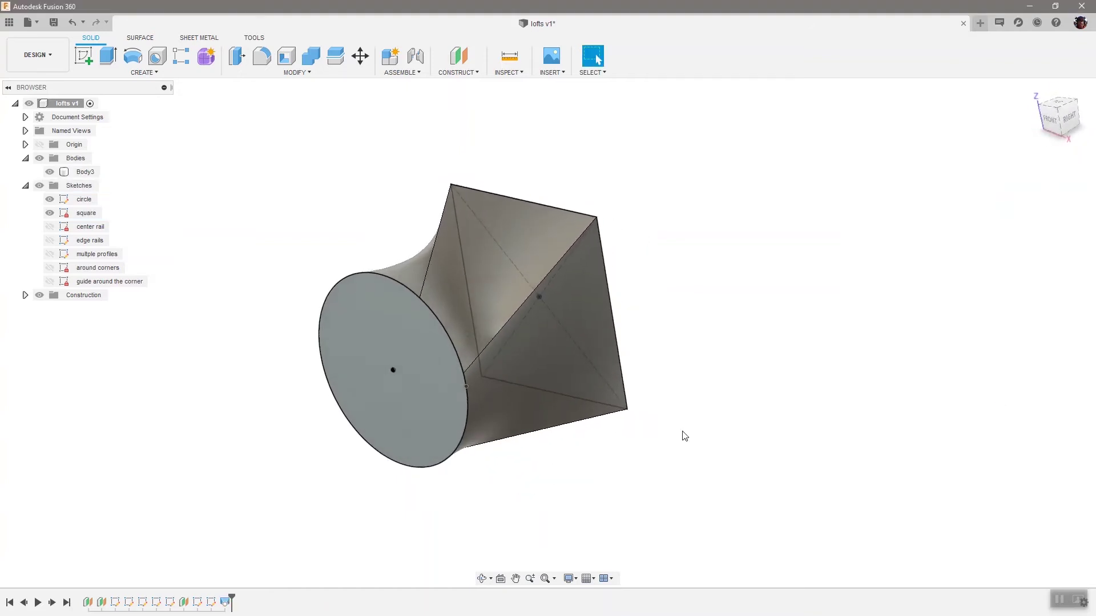
# - Undo the twisted loft and show the multiple profiles sketch
pyautogui.click(69, 25)
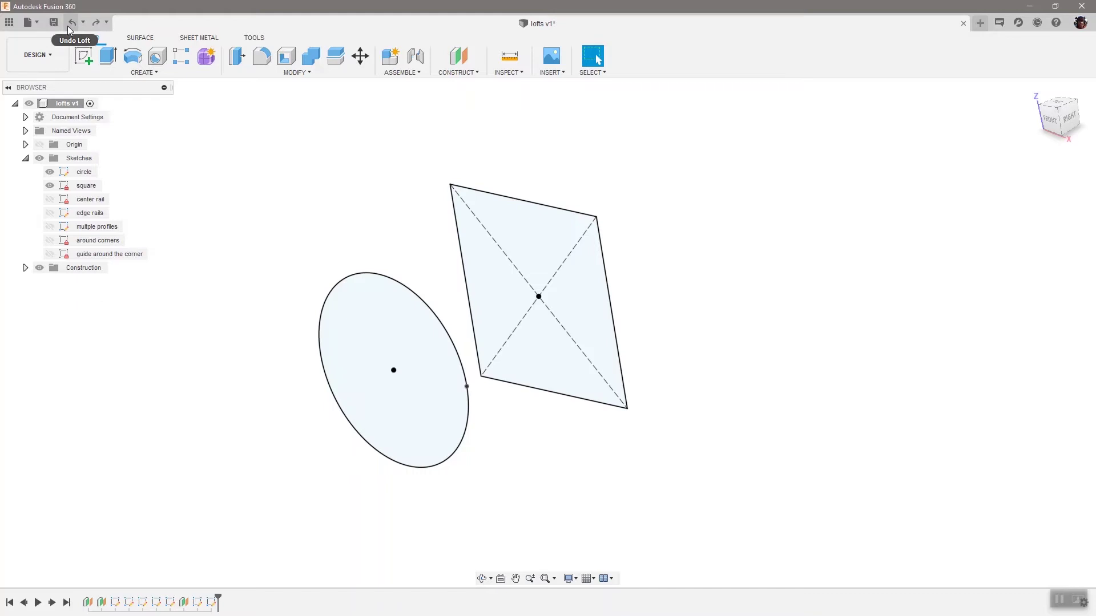
pyautogui.click(50, 227)
pyautogui.moveTo(531, 365)
pyautogui.keyDown('shift'); pyautogui.mouseDown(button='middle')
pyautogui.moveTo(573, 401)
pyautogui.moveTo(759, 365)
pyautogui.mouseUp(button='middle'); pyautogui.keyUp('shift')
# - Start a loft through the circle, the intermediate polygon and the square as three profiles
pyautogui.click(128, 74)
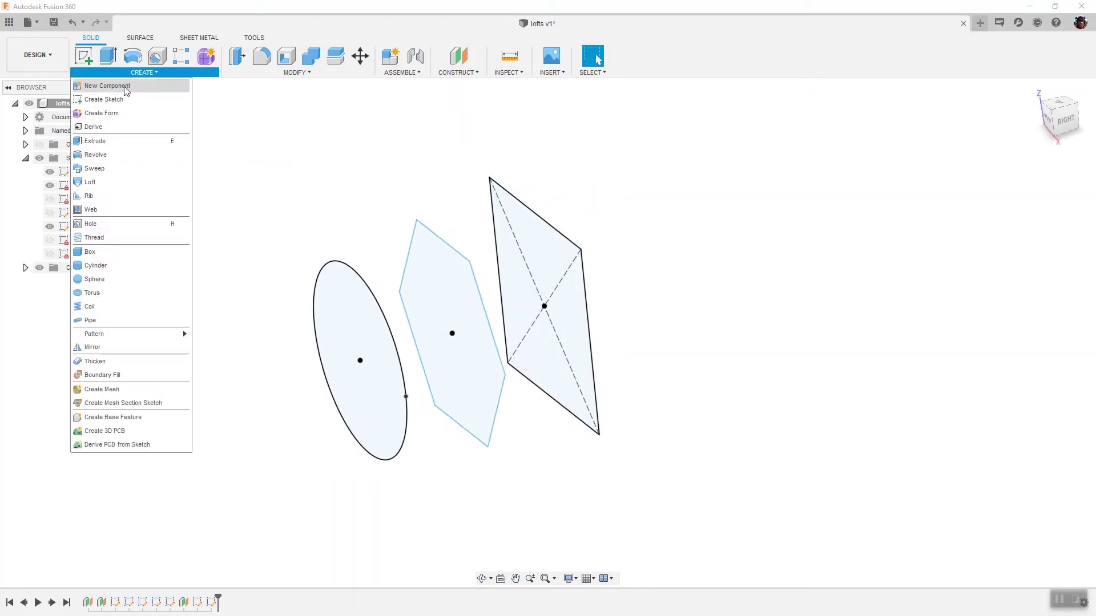
pyautogui.click(92, 182)
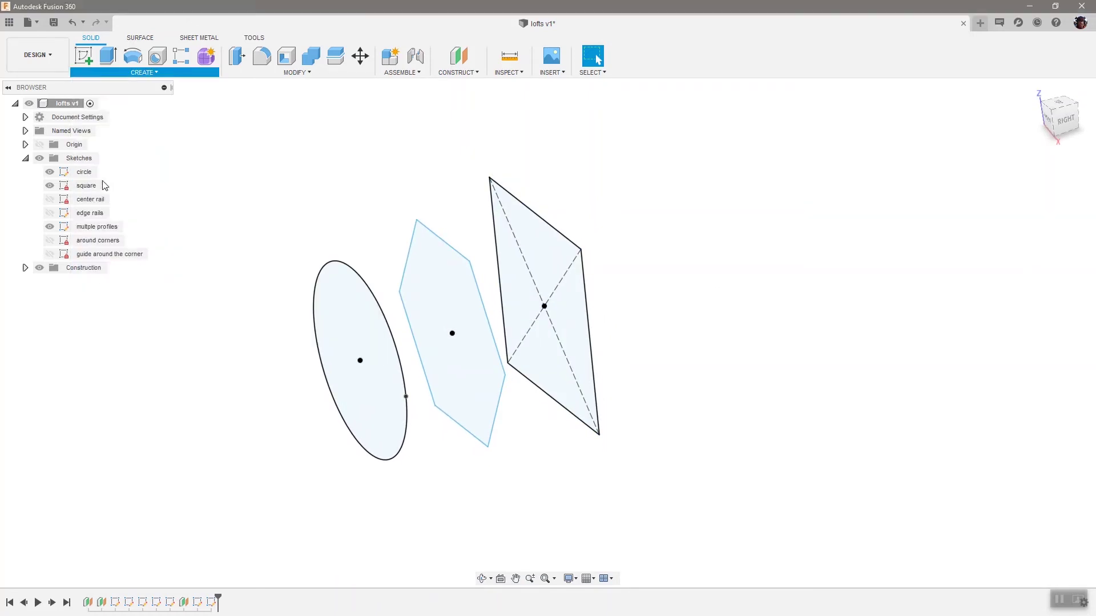
pyautogui.click(333, 344)
pyautogui.click(442, 302)
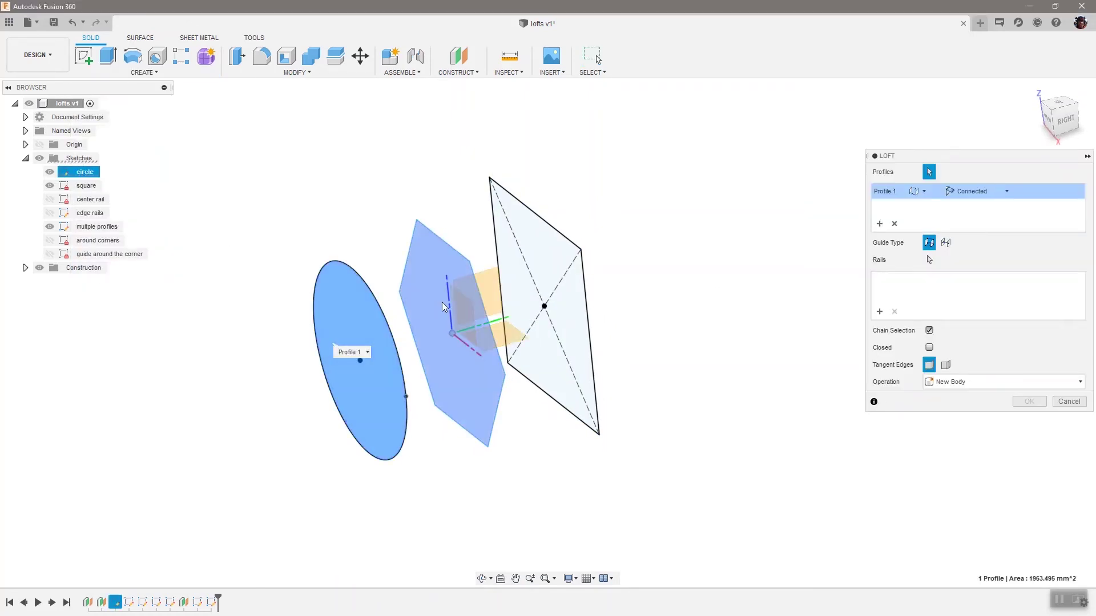
pyautogui.click(542, 267)
pyautogui.keyDown('shift'); pyautogui.moveTo(854, 482); pyautogui.dragTo(853, 481, button='middle'); pyautogui.keyUp('shift')
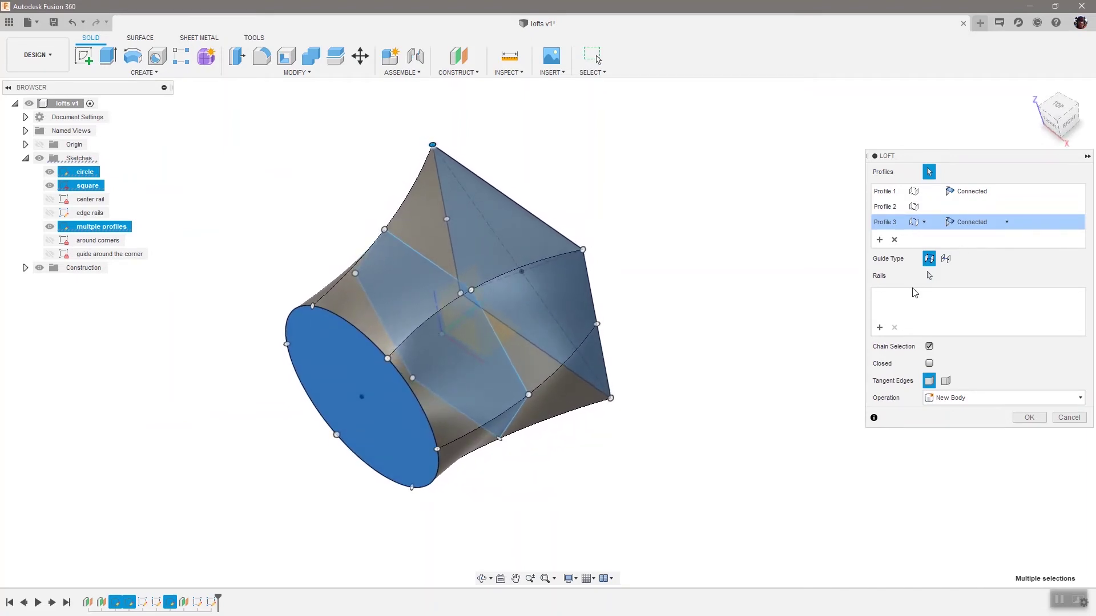
# - Commit then undo the three-profile loft, and start a new circle-to-square loft
pyautogui.click(1022, 420)
pyautogui.hotkey('ctrl', 'z')
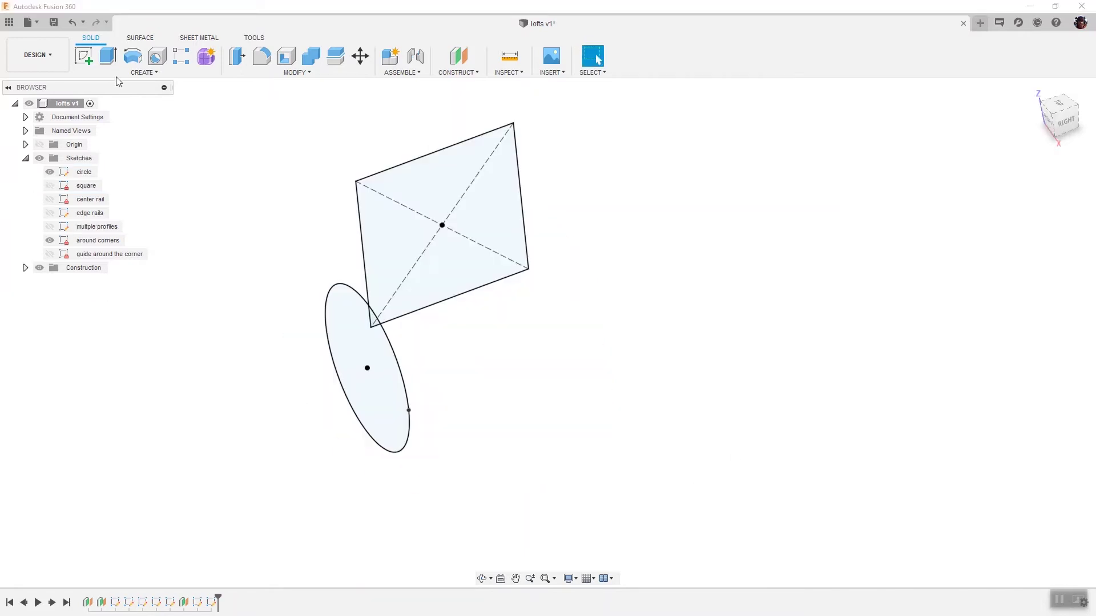
pyautogui.click(144, 73)
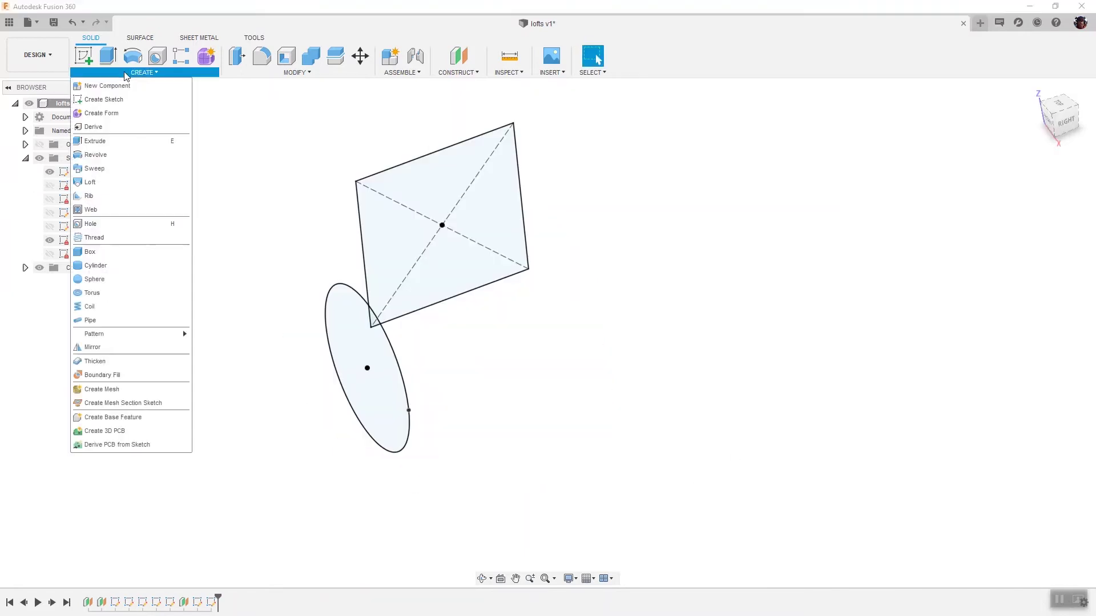
pyautogui.click(91, 182)
pyautogui.click(341, 332)
pyautogui.click(454, 266)
# - Use the guide-around-the-corner curve as the centerline to commit an elbow loft, then pick the circle again
pyautogui.keyDown('shift'); pyautogui.moveTo(733, 328); pyautogui.dragTo(804, 326, button='middle'); pyautogui.keyUp('shift')
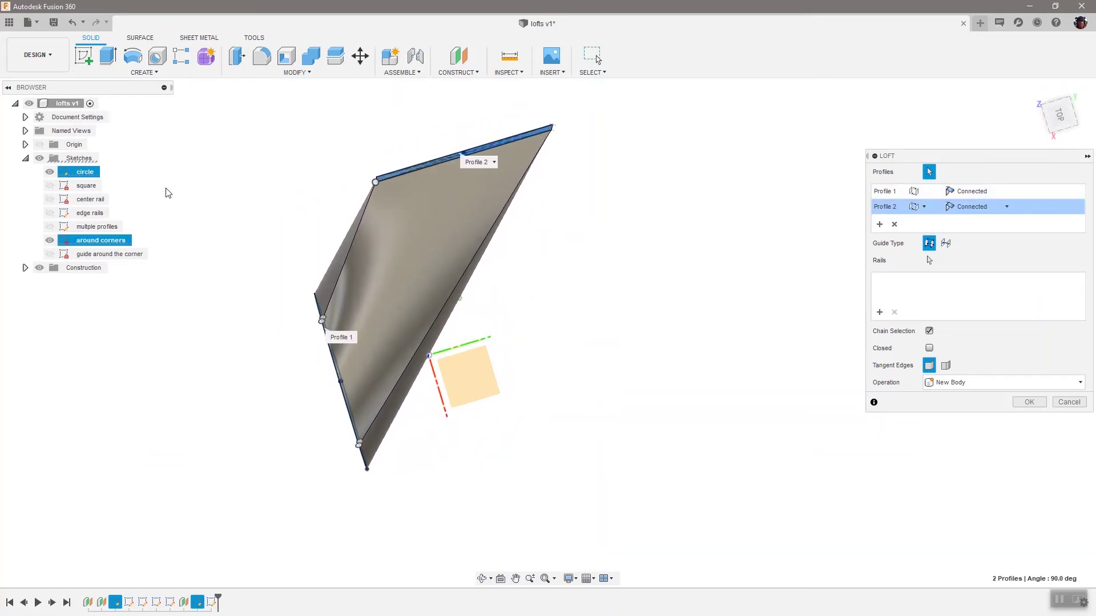
pyautogui.click(51, 254)
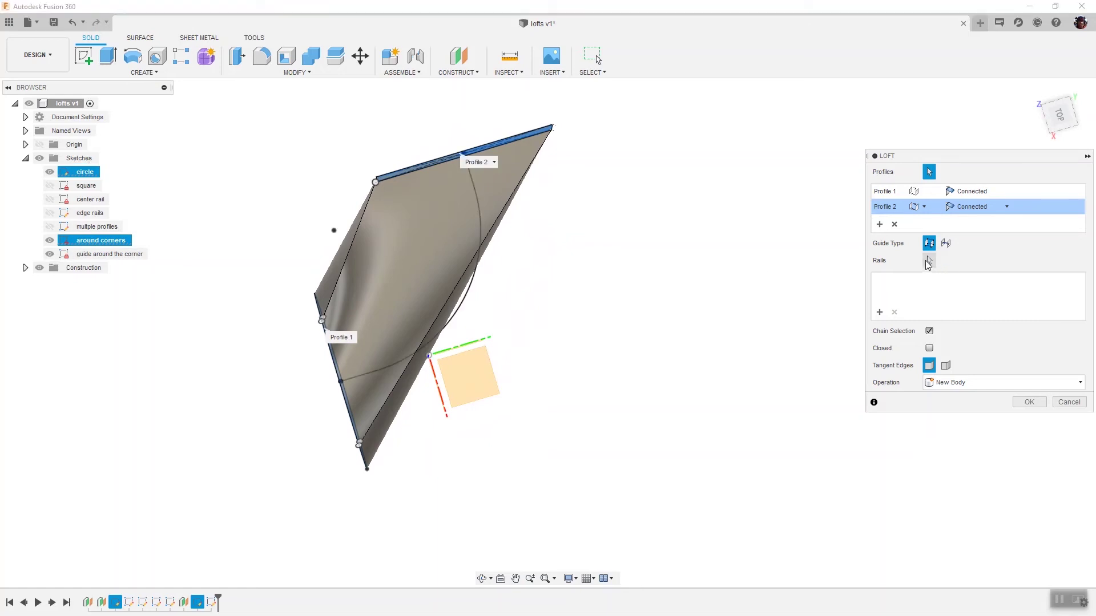
pyautogui.click(946, 244)
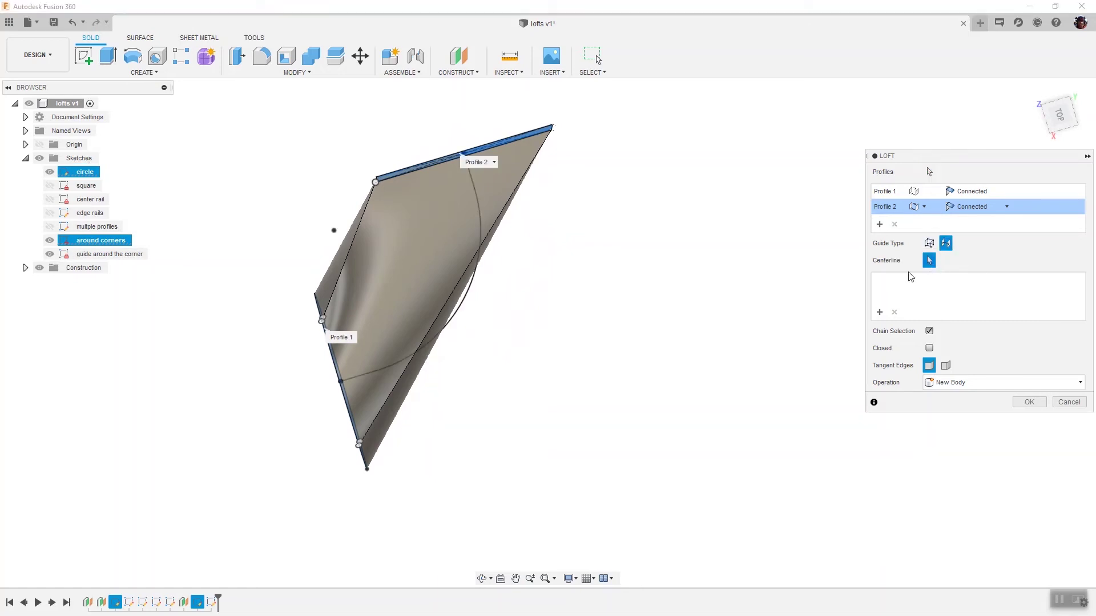
pyautogui.click(463, 310)
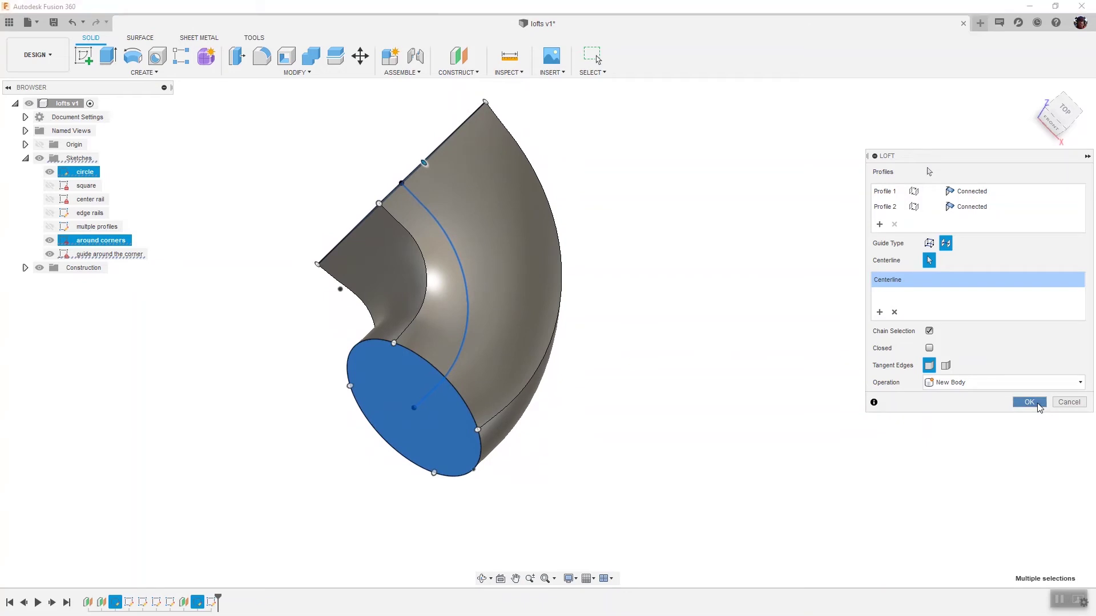
pyautogui.click(1029, 403)
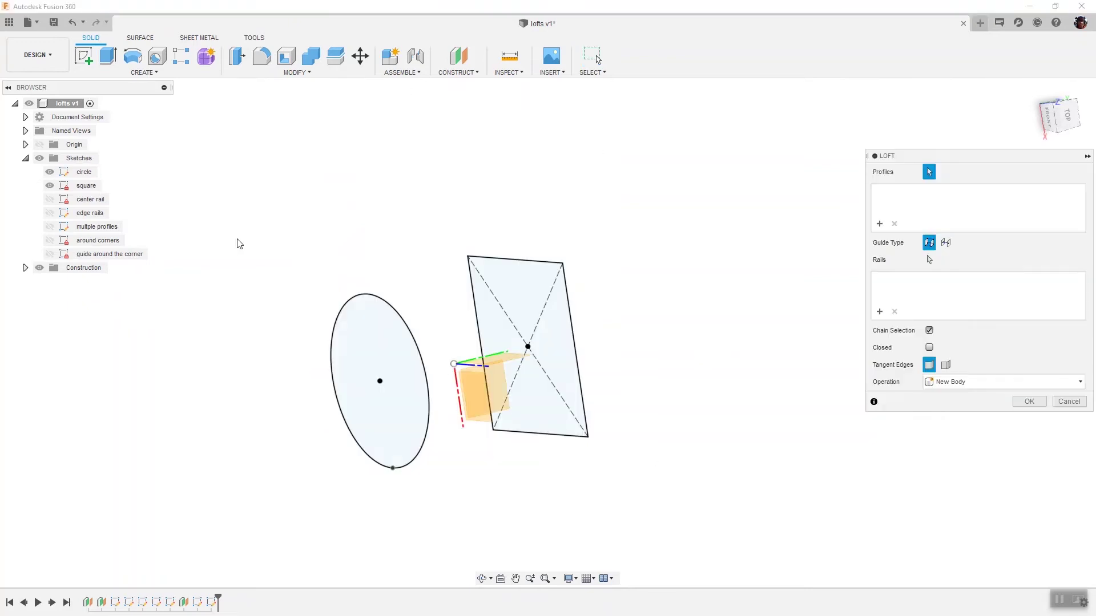
pyautogui.click(375, 340)
# - Add the square and give Profile 1 a Direction takeoff at 90° with weight 1.542
pyautogui.click(528, 297)
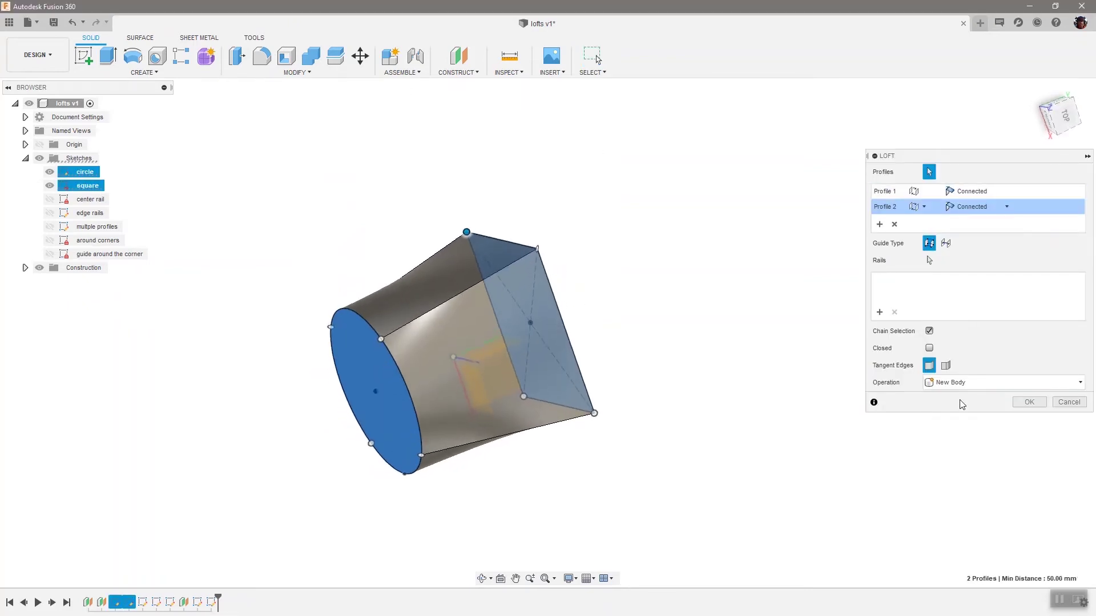
pyautogui.click(973, 192)
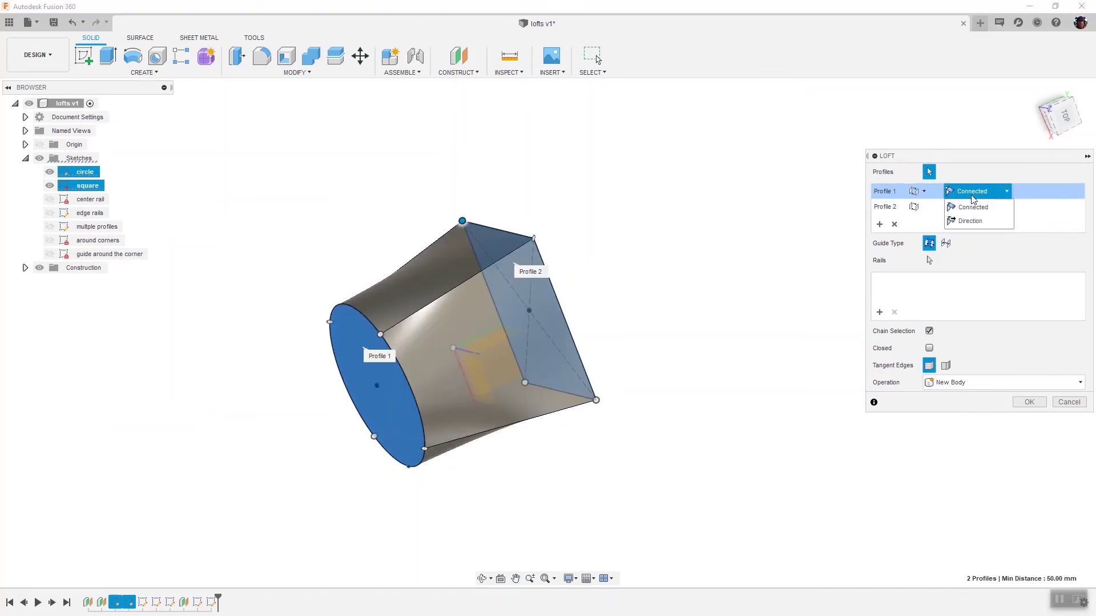
pyautogui.click(970, 221)
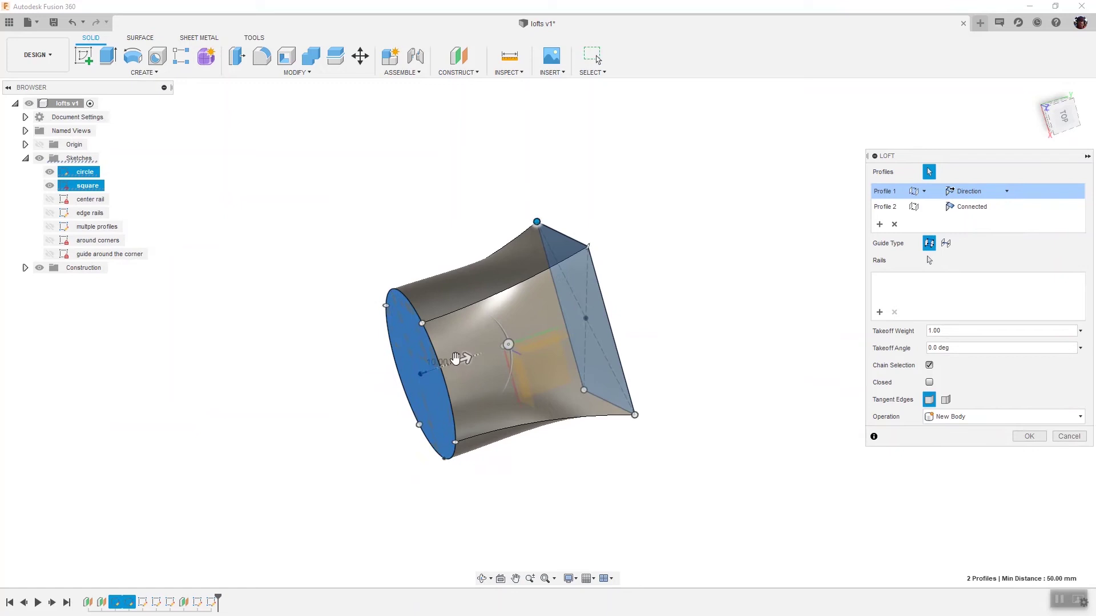
pyautogui.moveTo(463, 360)
pyautogui.mouseDown()
pyautogui.moveTo(502, 350)
pyautogui.moveTo(471, 358)
pyautogui.mouseUp()
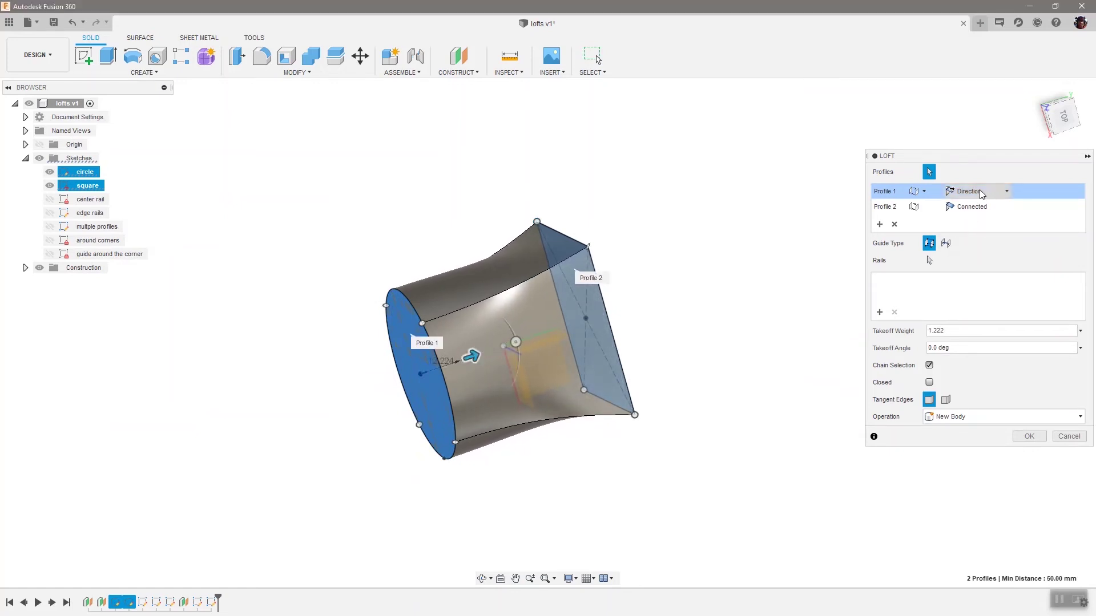
pyautogui.click(957, 348)
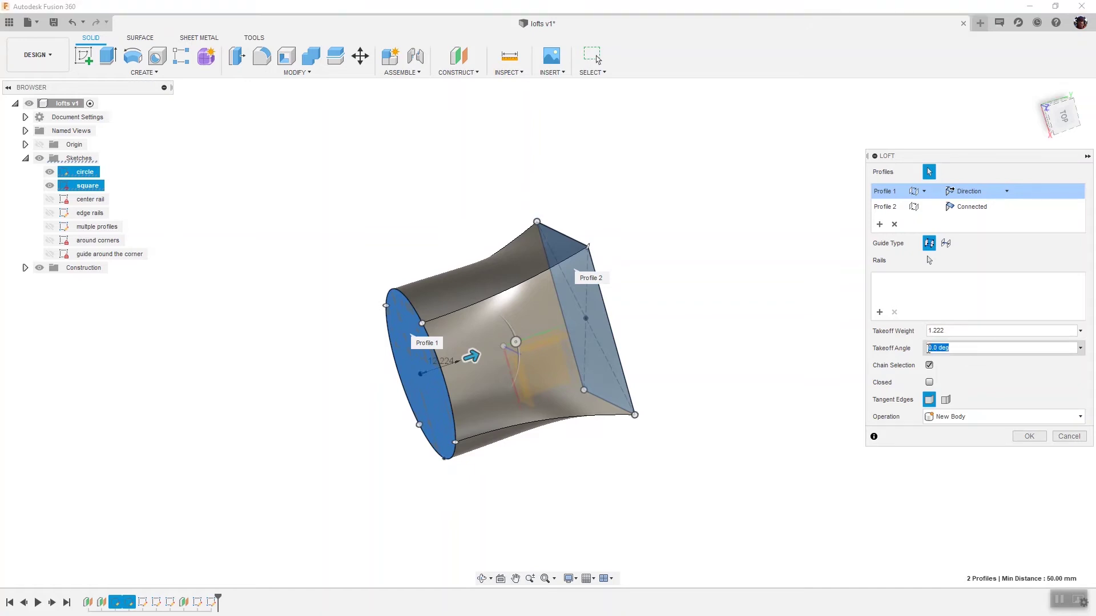
pyautogui.write('90')
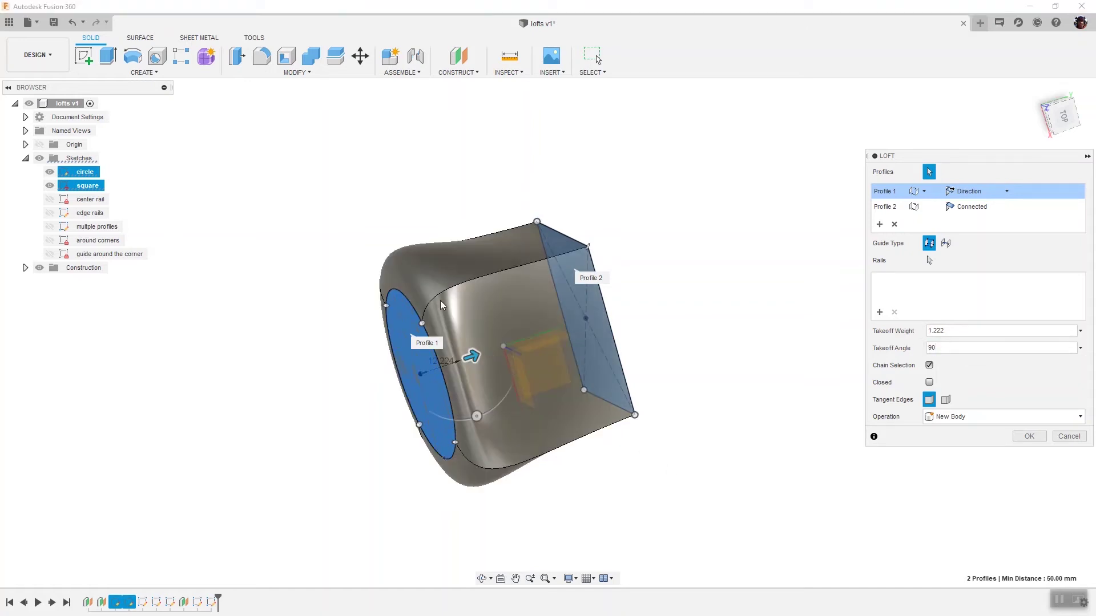
pyautogui.click(942, 347)
pyautogui.click(759, 362)
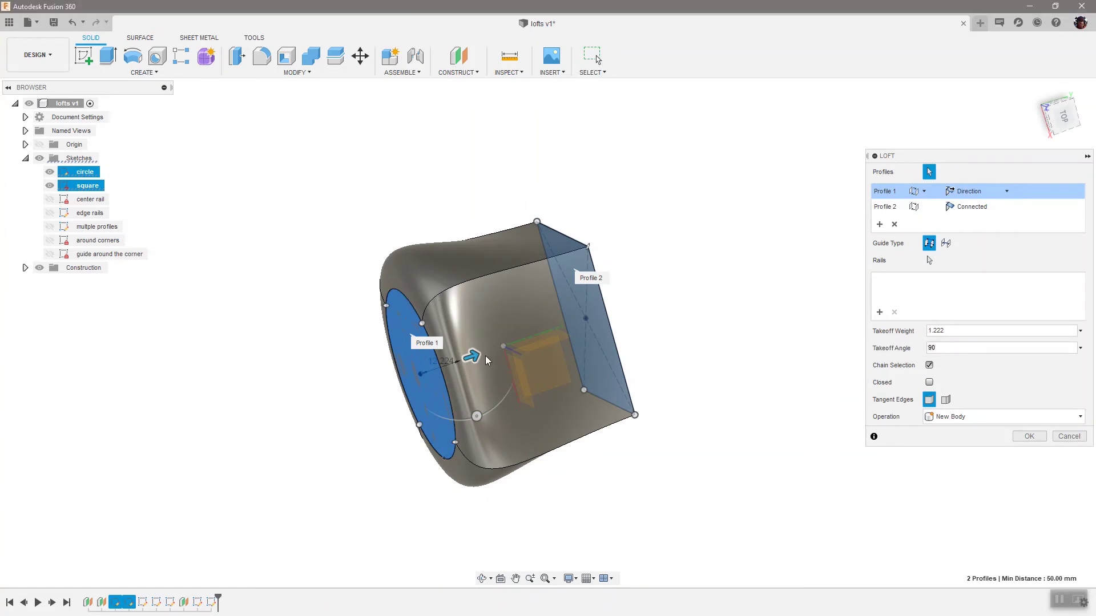
pyautogui.moveTo(485, 359)
pyautogui.mouseDown()
pyautogui.moveTo(513, 344)
pyautogui.moveTo(486, 354)
pyautogui.mouseUp()
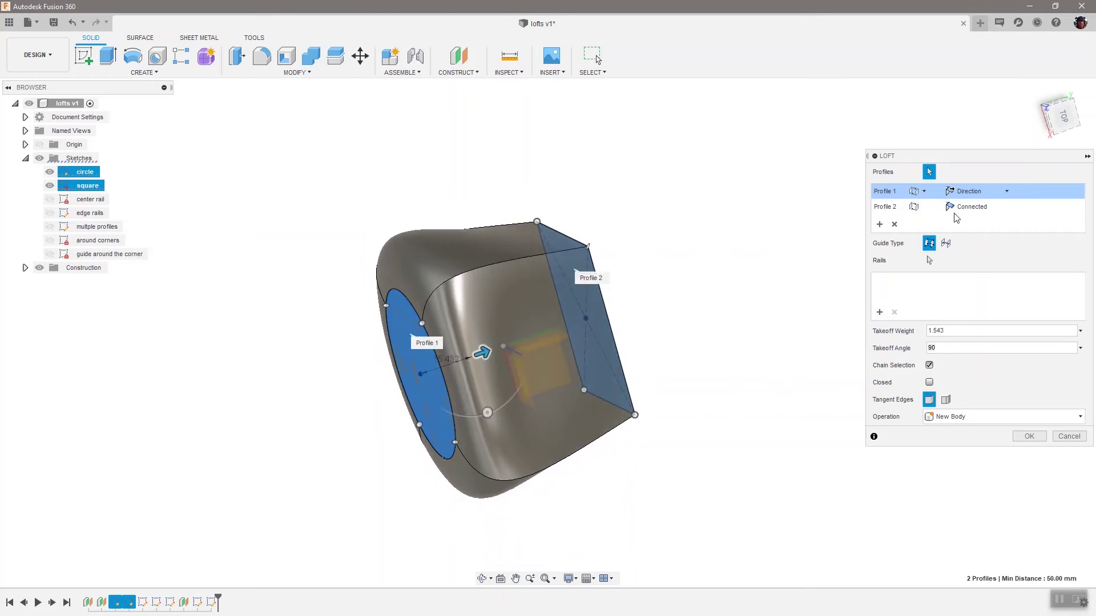
# - Start a loft from the cylinder's end face to the box's end face
pyautogui.click(972, 206)
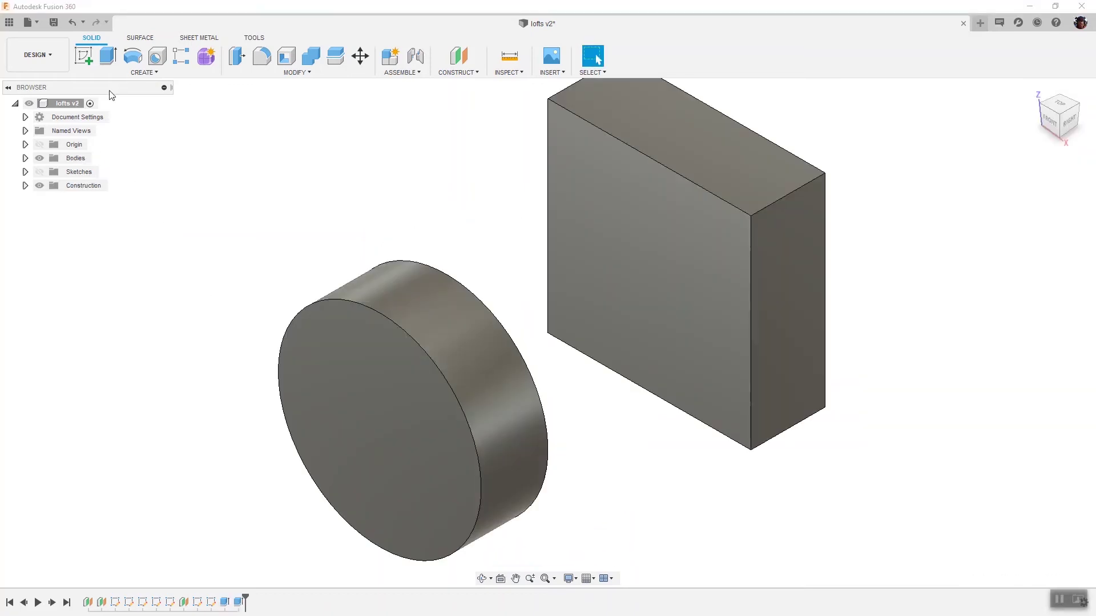
pyautogui.click(142, 72)
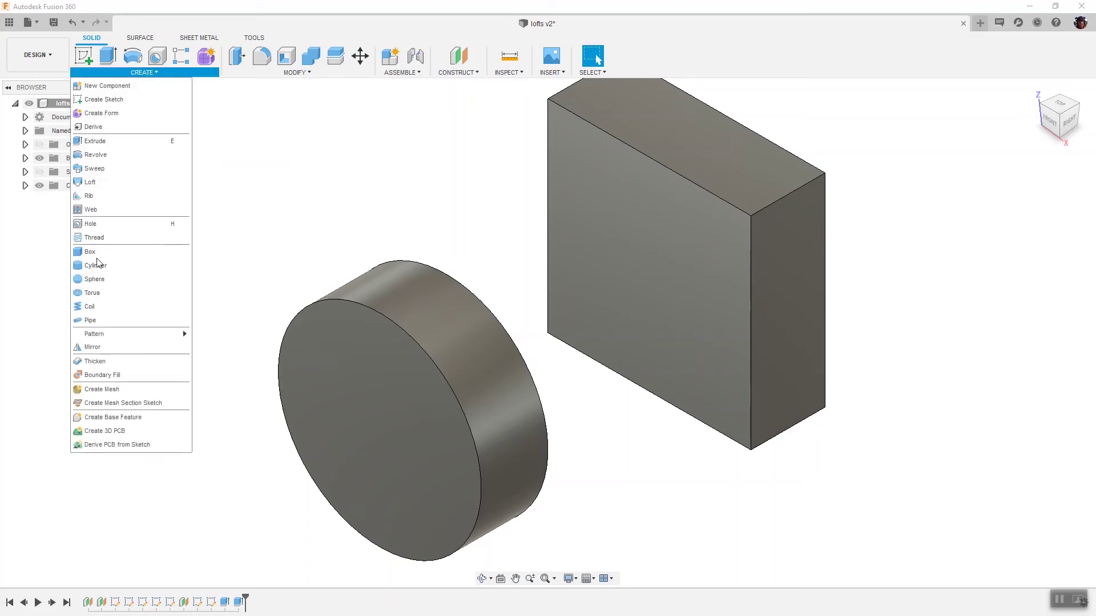
pyautogui.click(90, 182)
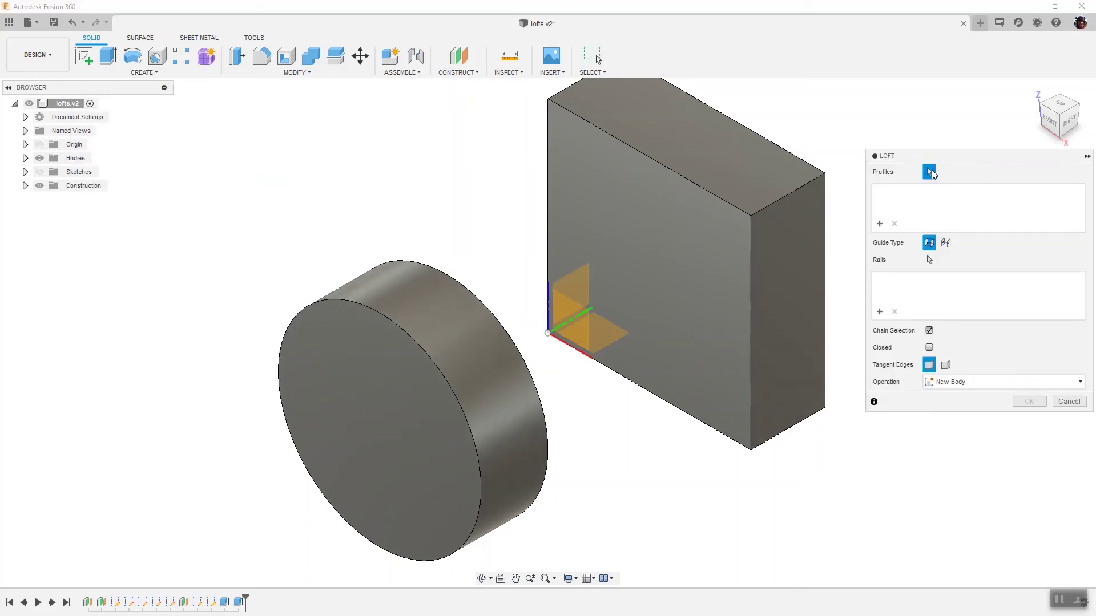
pyautogui.keyDown('shift'); pyautogui.moveTo(623, 251); pyautogui.dragTo(402, 282, button='middle'); pyautogui.keyUp('shift')
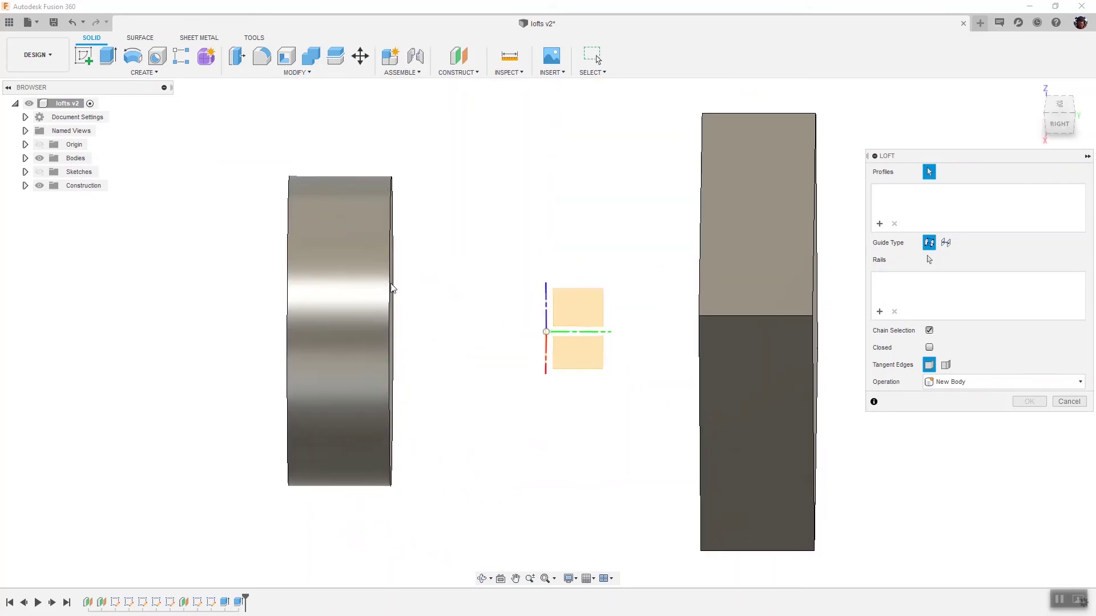
pyautogui.press('F6')
pyautogui.click(392, 289)
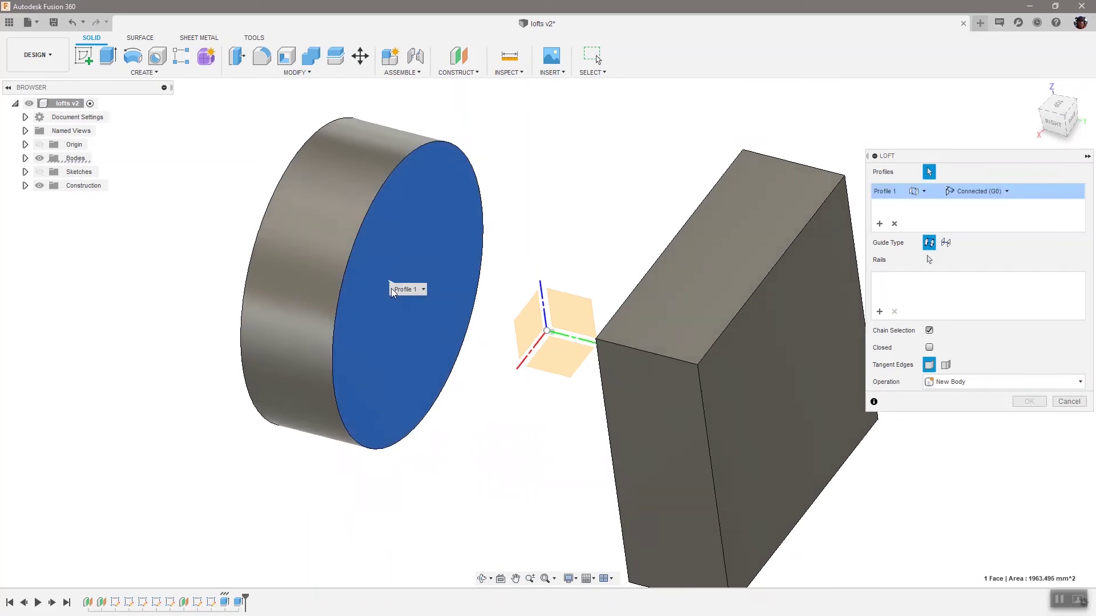
pyautogui.keyDown('shift'); pyautogui.moveTo(391, 289); pyautogui.dragTo(728, 286, button='middle'); pyautogui.keyUp('shift')
pyautogui.click(725, 283)
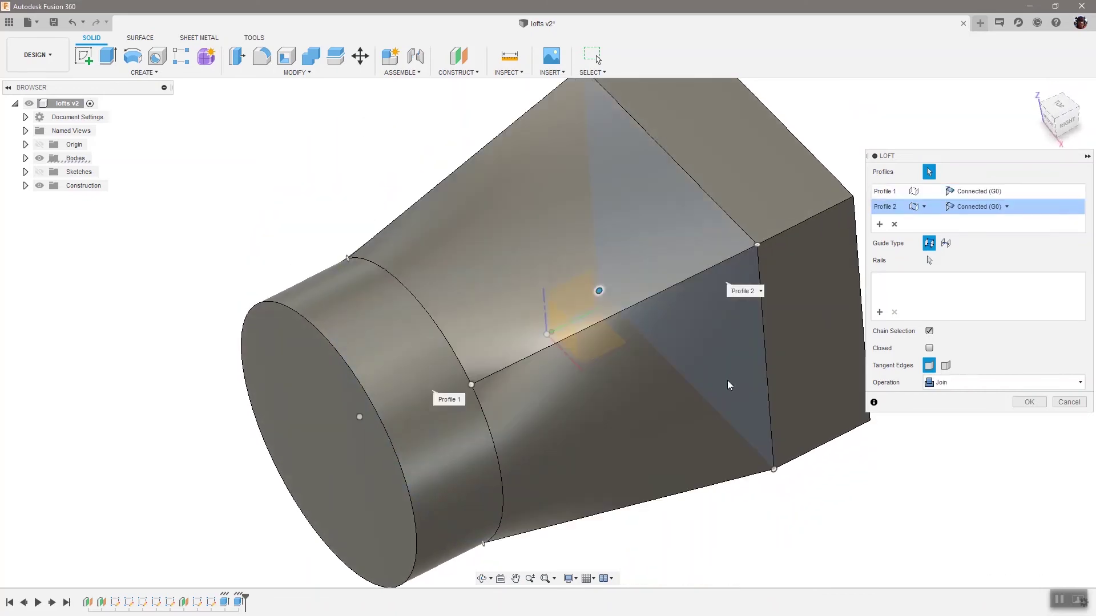
# - Set the loft Operation to New Body, confirm it, and check Body3, Body4 and Body5
pyautogui.keyDown('shift'); pyautogui.moveTo(727, 380); pyautogui.dragTo(1000, 496, button='middle'); pyautogui.keyUp('shift')
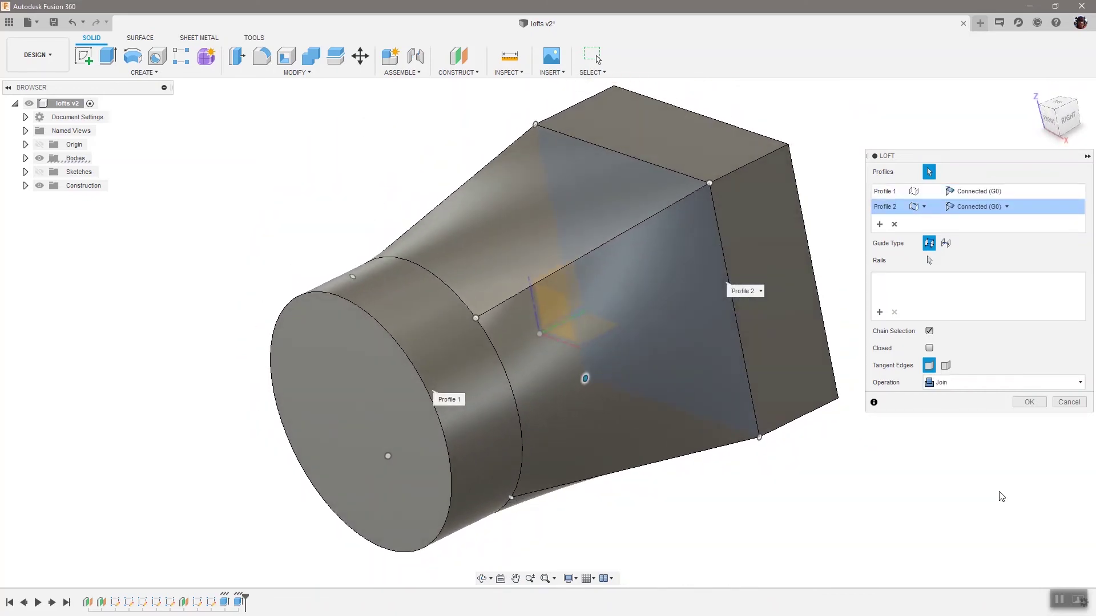
pyautogui.click(1004, 382)
pyautogui.click(952, 440)
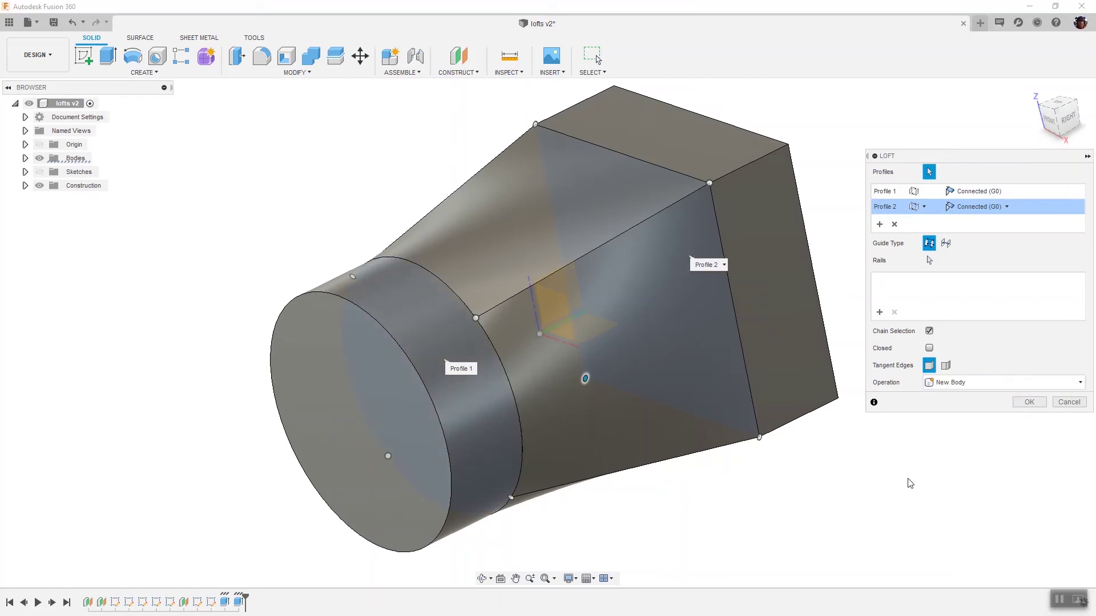
pyautogui.click(1029, 403)
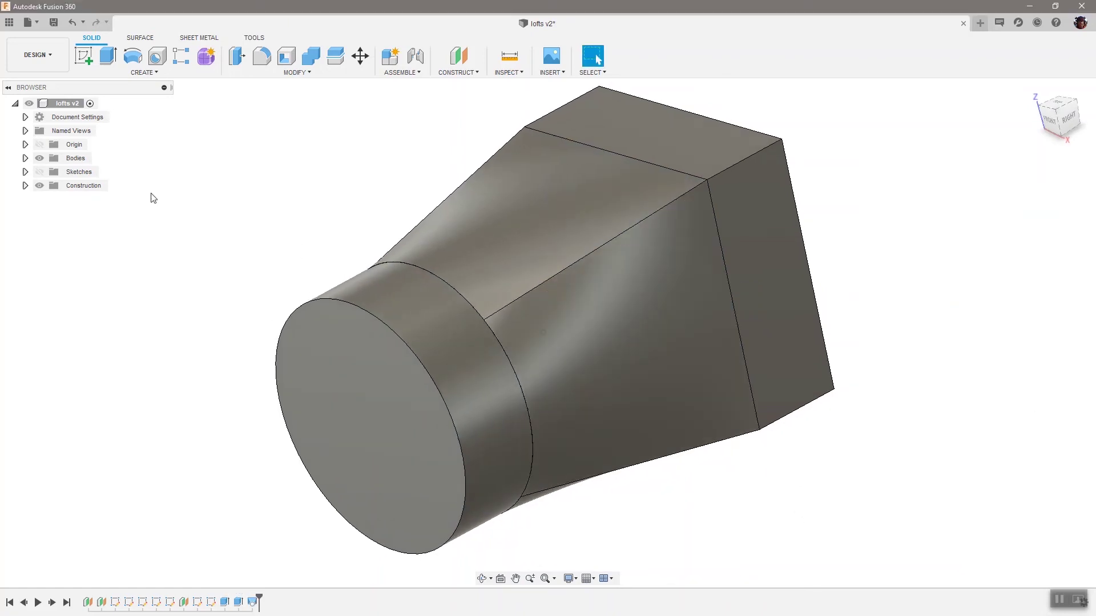
pyautogui.click(25, 158)
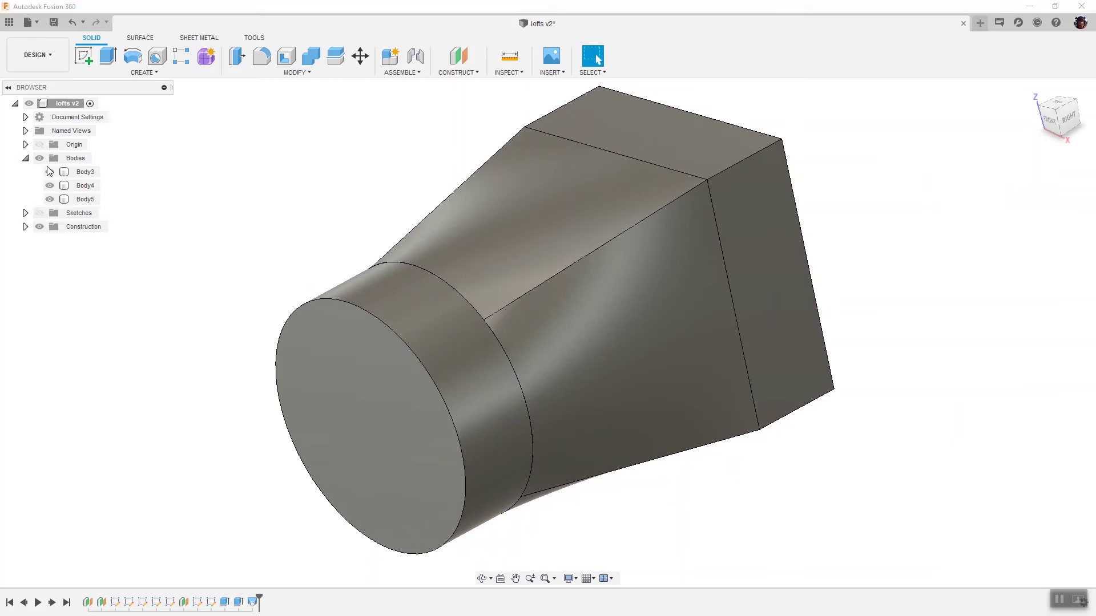
pyautogui.click(85, 172)
pyautogui.click(85, 186)
pyautogui.click(85, 200)
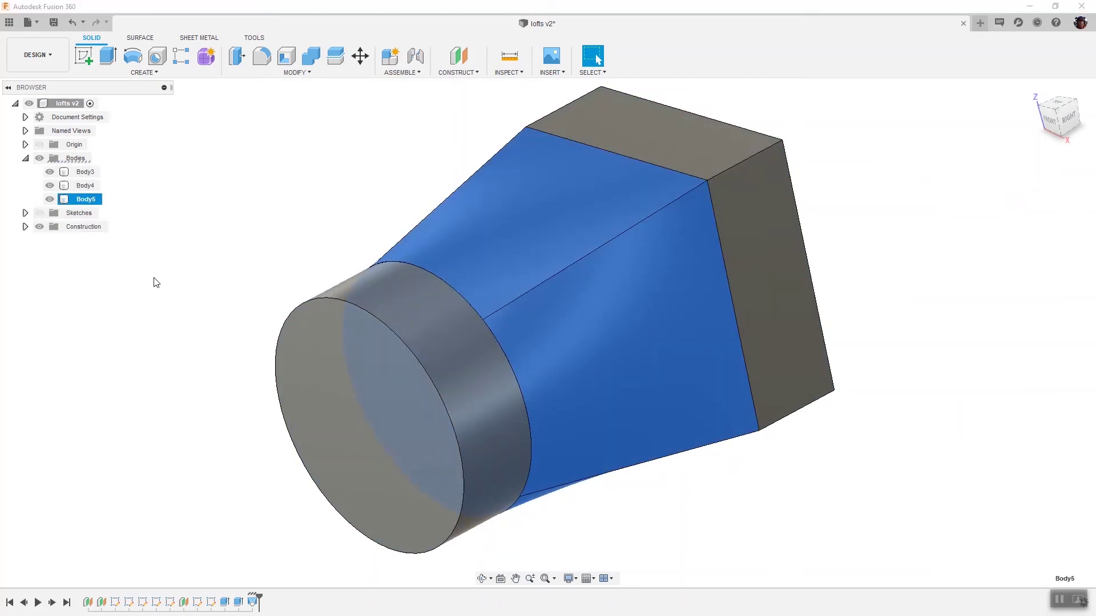
# - Use the Surface tab's Loft to blend the ellipse profile into the rectangle profile
pyautogui.press('Escape')
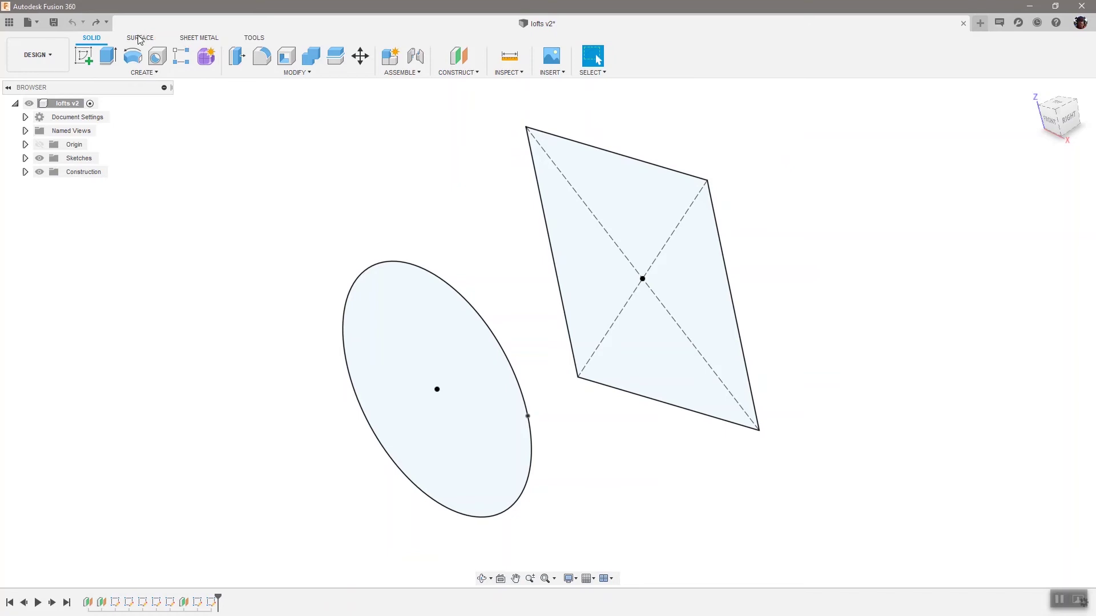
pyautogui.click(139, 39)
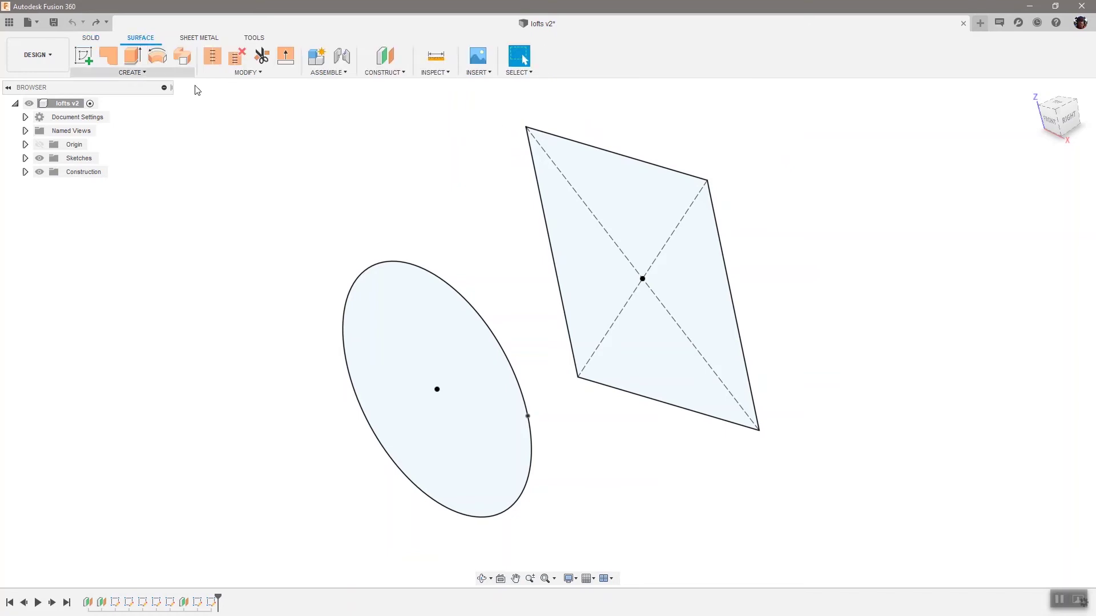
pyautogui.click(153, 71)
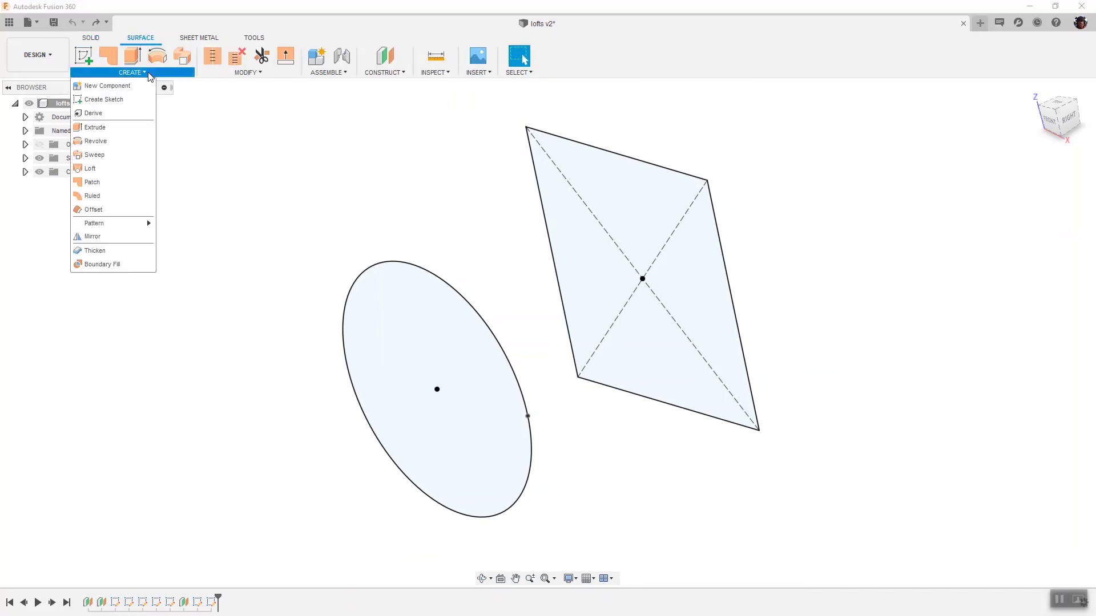
pyautogui.click(91, 169)
pyautogui.click(417, 278)
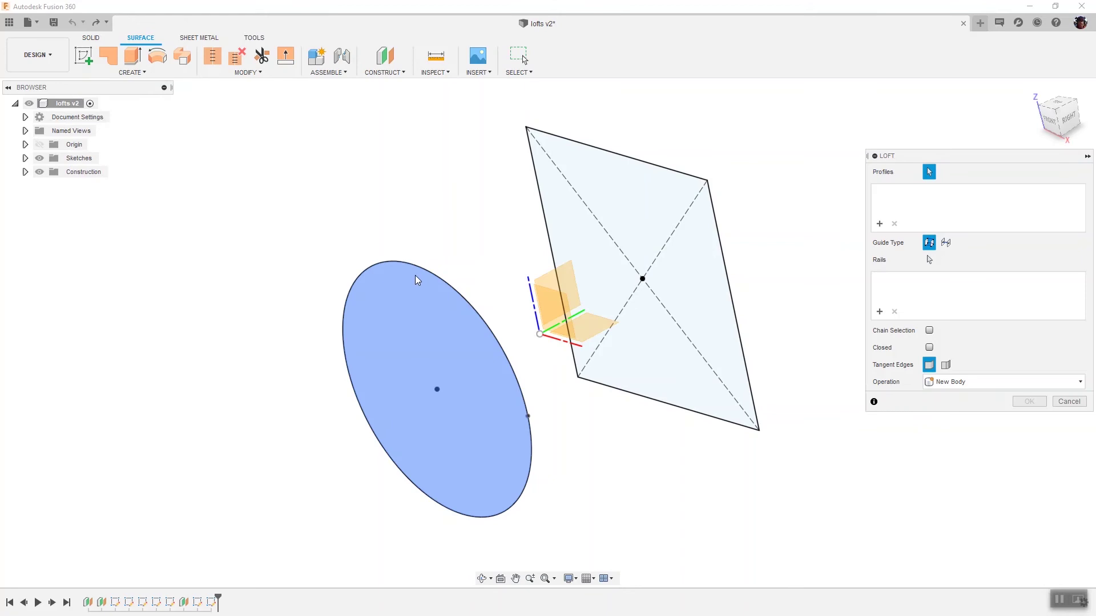
pyautogui.click(655, 225)
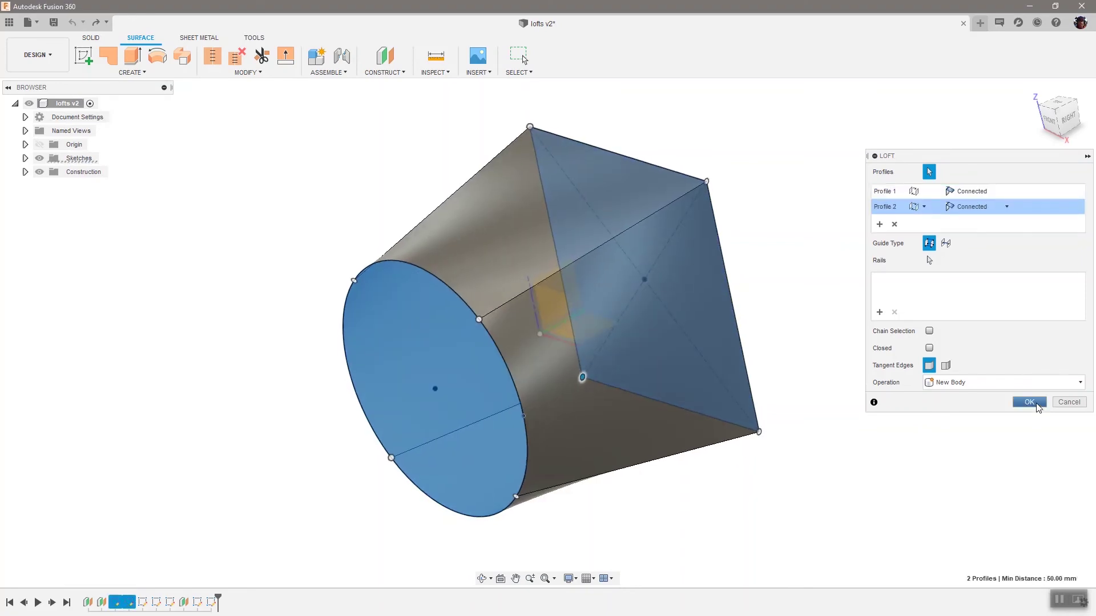
pyautogui.click(1030, 402)
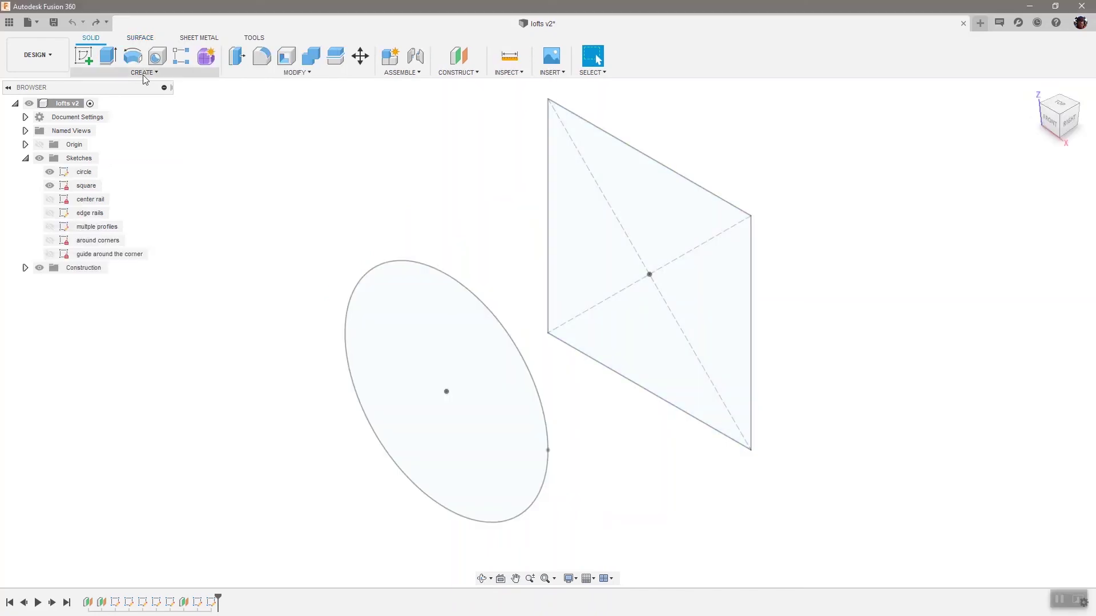
pyautogui.click(142, 73)
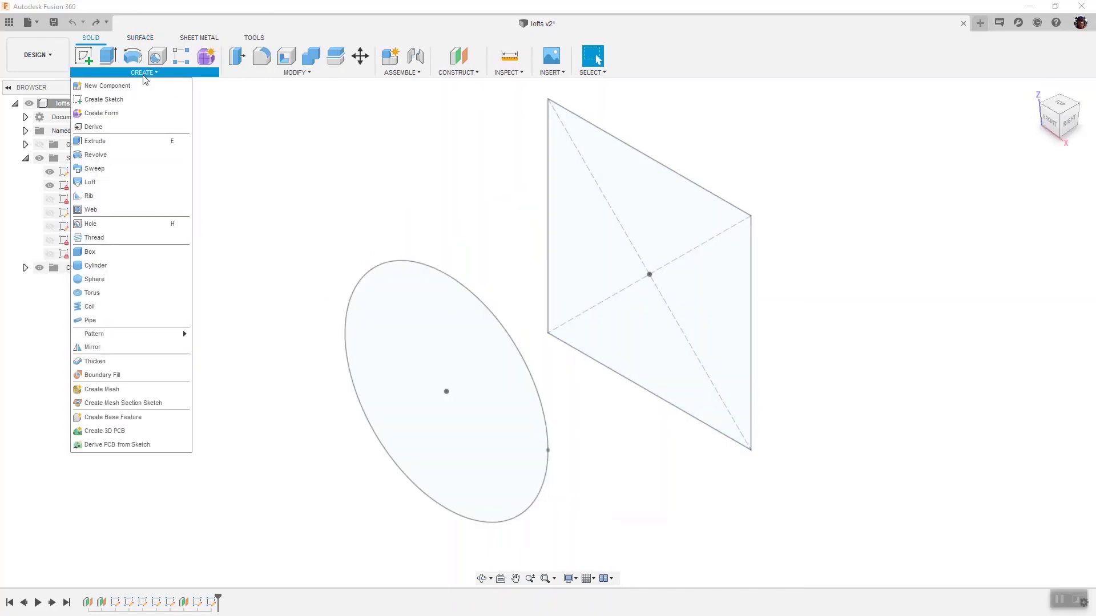
pyautogui.click(100, 182)
pyautogui.click(404, 350)
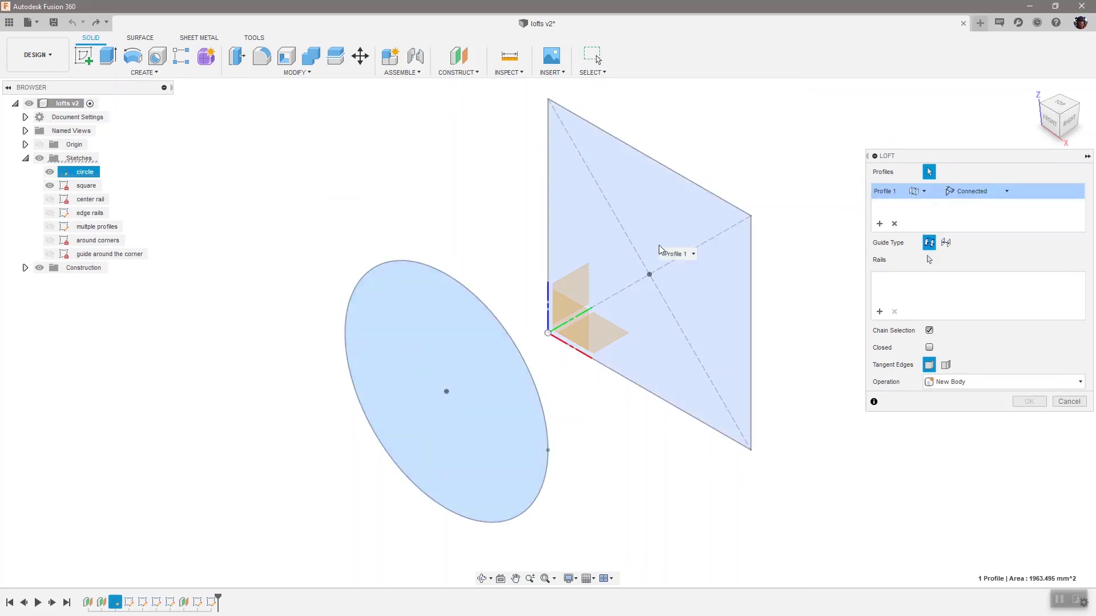
pyautogui.click(668, 250)
pyautogui.keyDown('shift'); pyautogui.moveTo(627, 402); pyautogui.dragTo(746, 233, button='middle'); pyautogui.keyUp('shift')
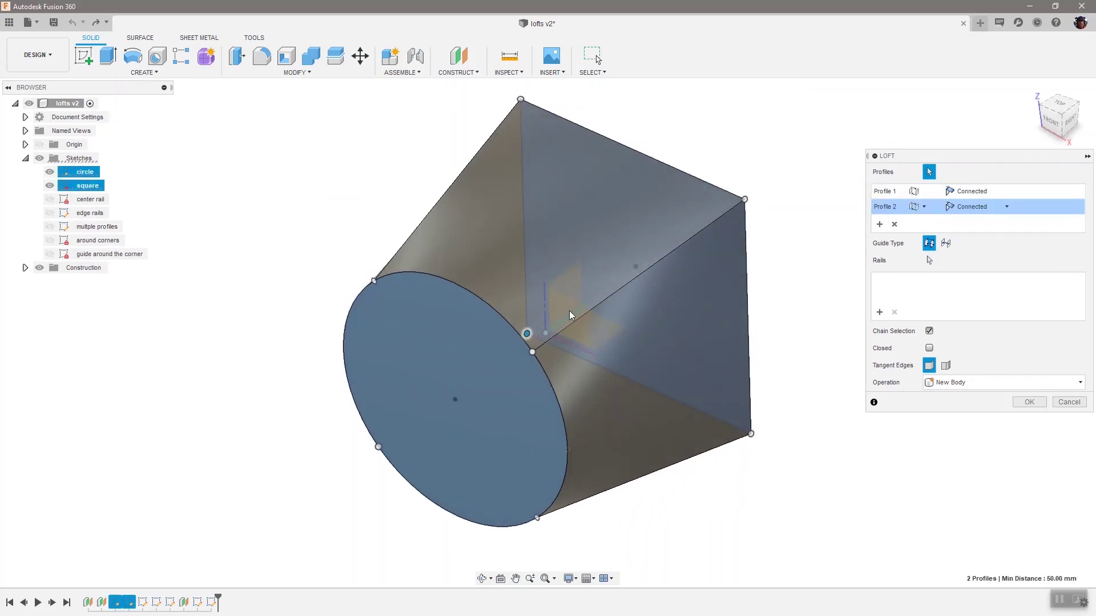
pyautogui.moveTo(535, 351); pyautogui.dragTo(372, 280)
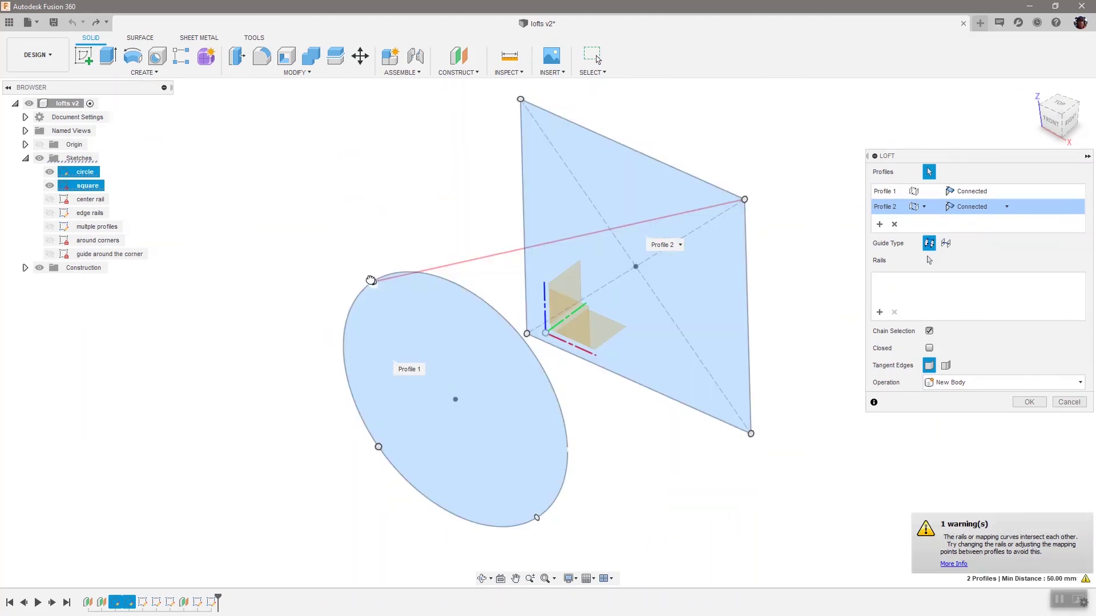
pyautogui.click(1016, 403)
# - Create a sketch on an origin plane and project the square's centre point into it
pyautogui.click(86, 55)
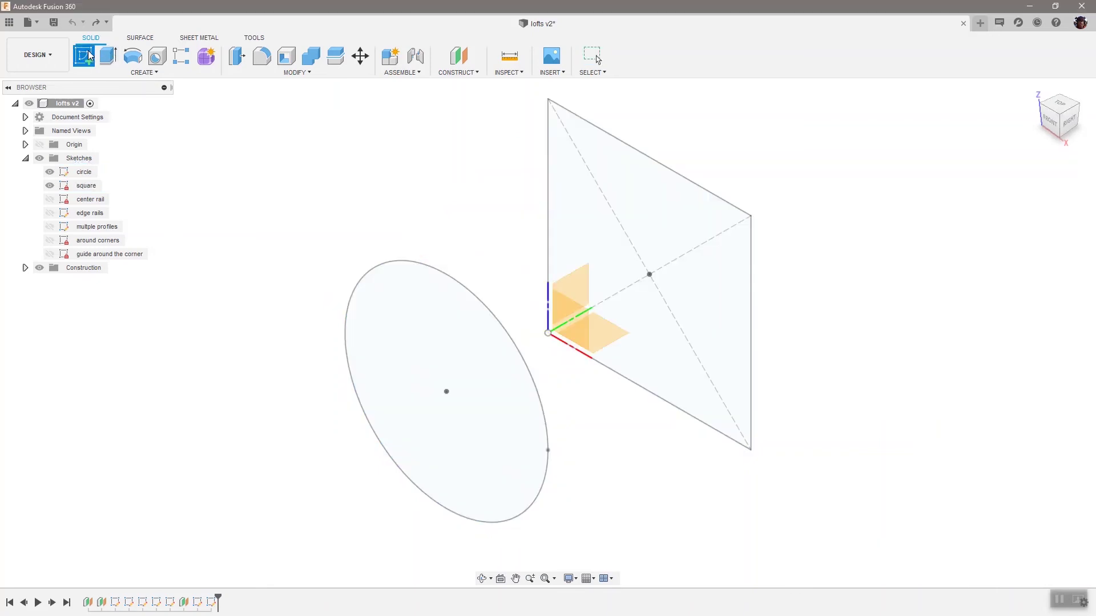
pyautogui.click(608, 334)
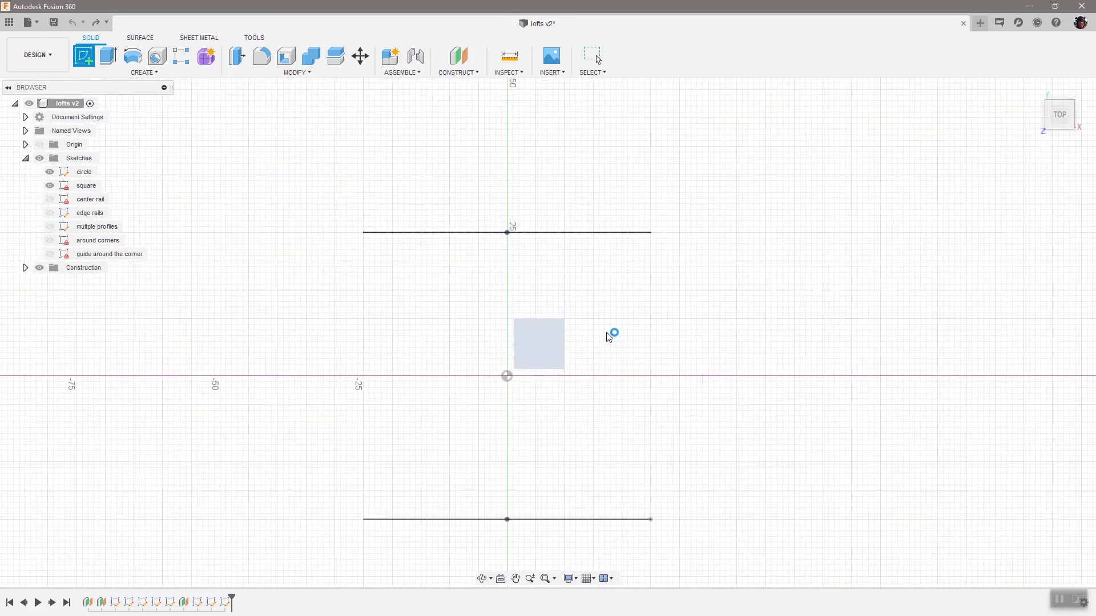
pyautogui.click(137, 72)
pyautogui.moveTo(116, 291)
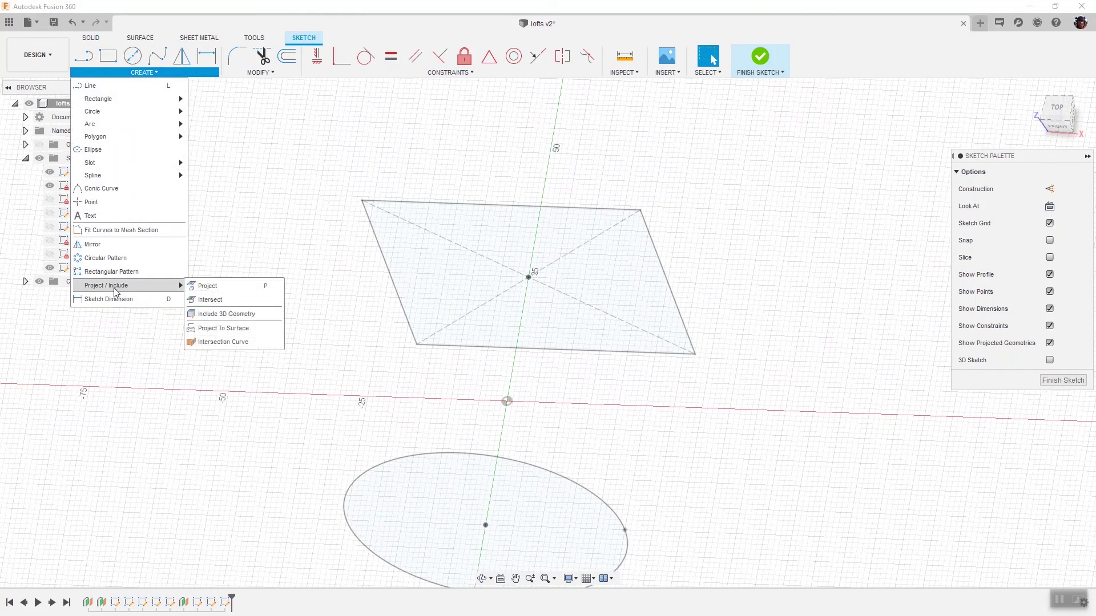
pyautogui.click(208, 286)
pyautogui.click(528, 278)
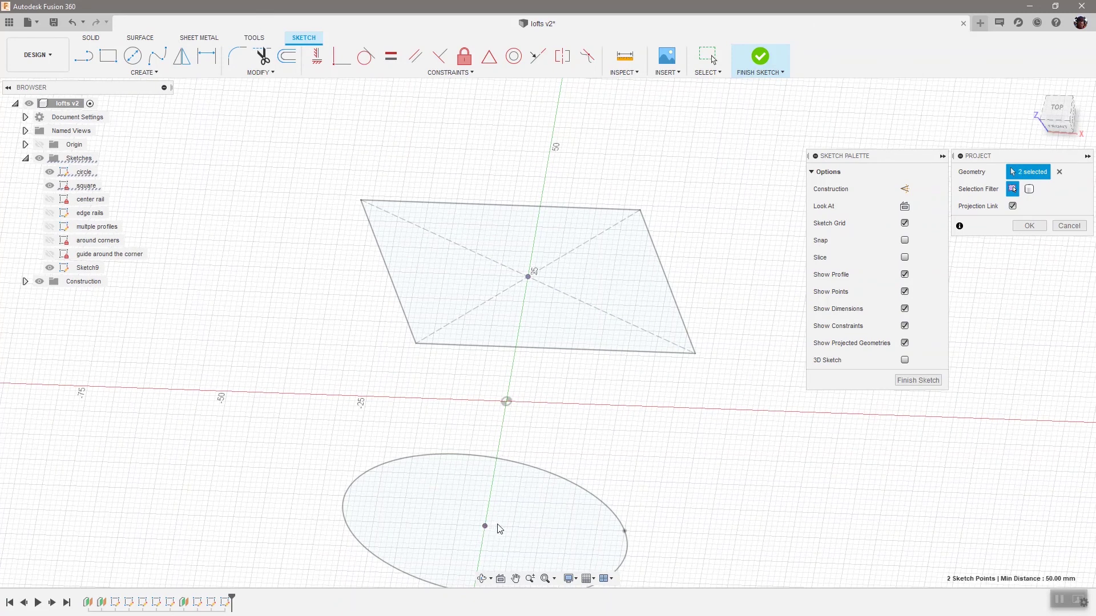
pyautogui.click(1028, 226)
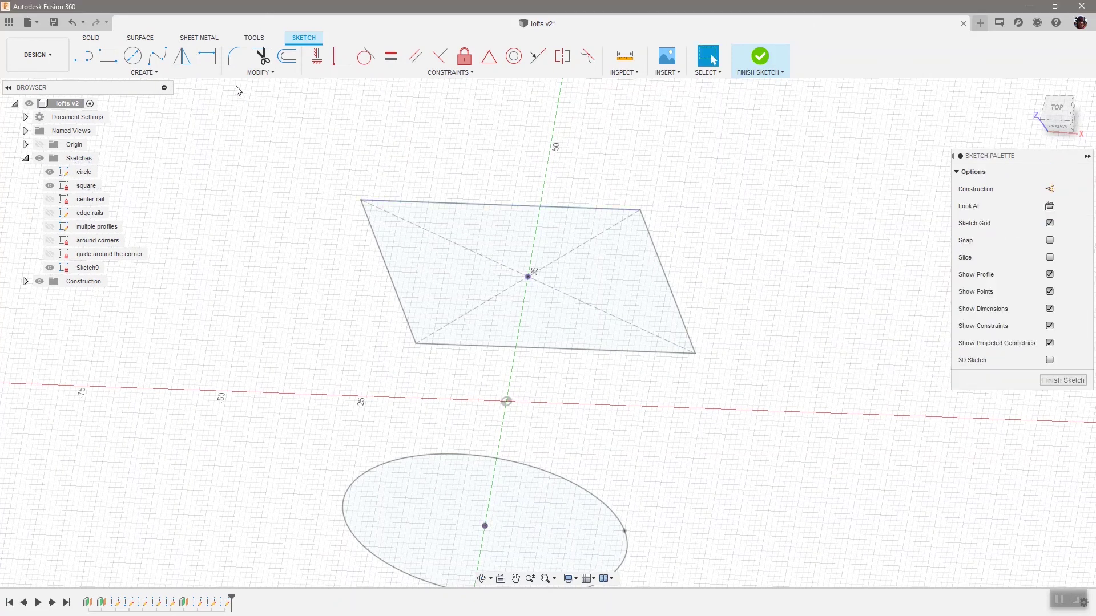
# - Draw a fit-point spline looping out to the left and ending at the ellipse centre, then finish it
pyautogui.click(157, 57)
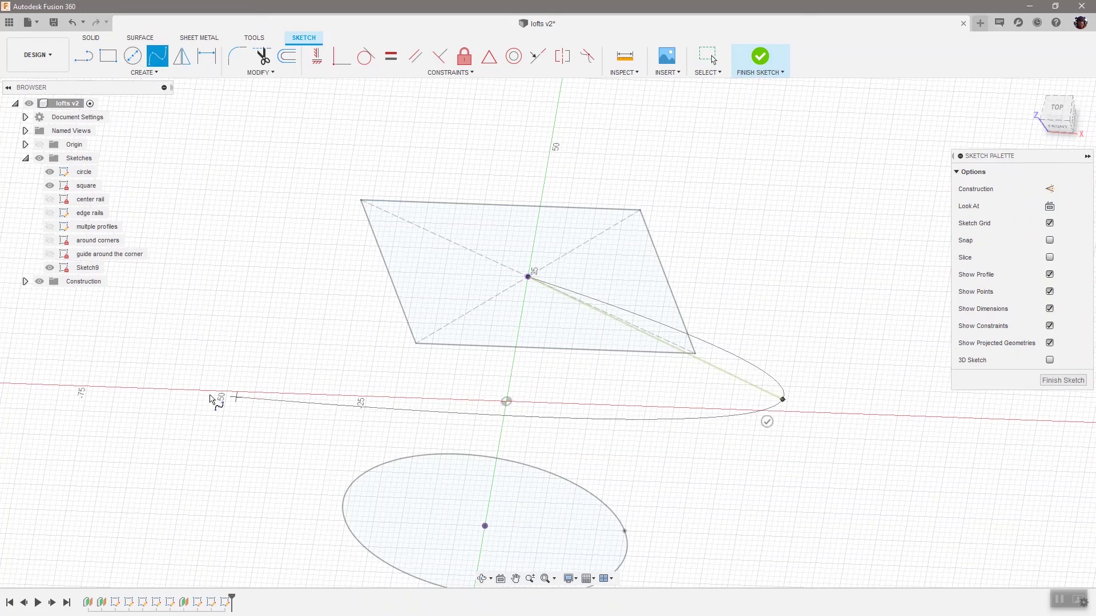
pyautogui.click(150, 397)
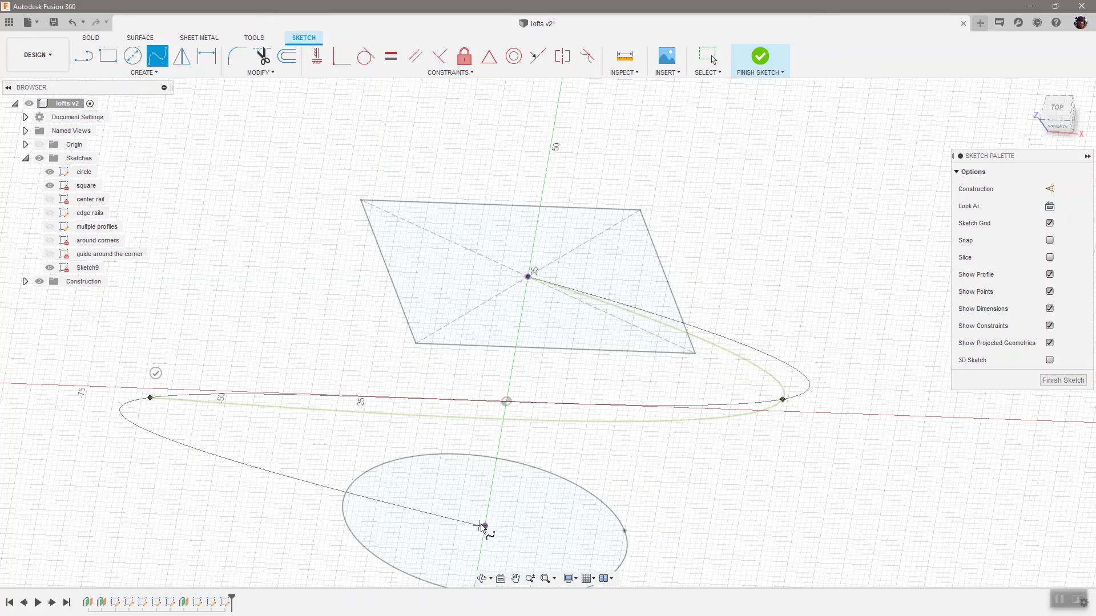
pyautogui.click(485, 526)
pyautogui.keyDown('shift'); pyautogui.moveTo(490, 526); pyautogui.dragTo(636, 467, button='middle'); pyautogui.keyUp('shift')
pyautogui.rightClick(595, 467)
pyautogui.click(632, 466)
pyautogui.click(760, 57)
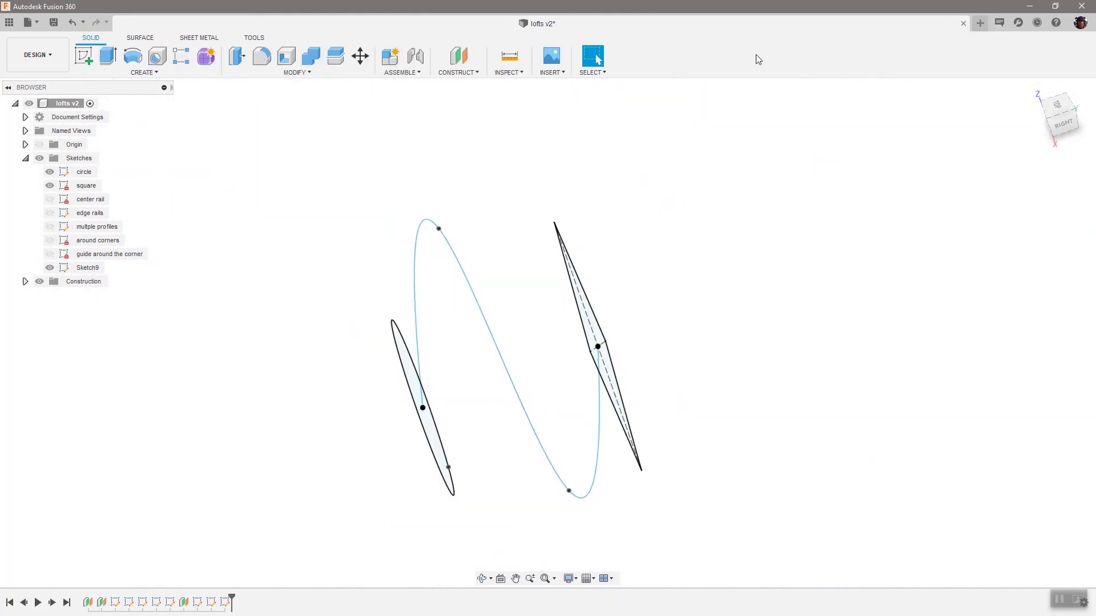
pyautogui.click(136, 73)
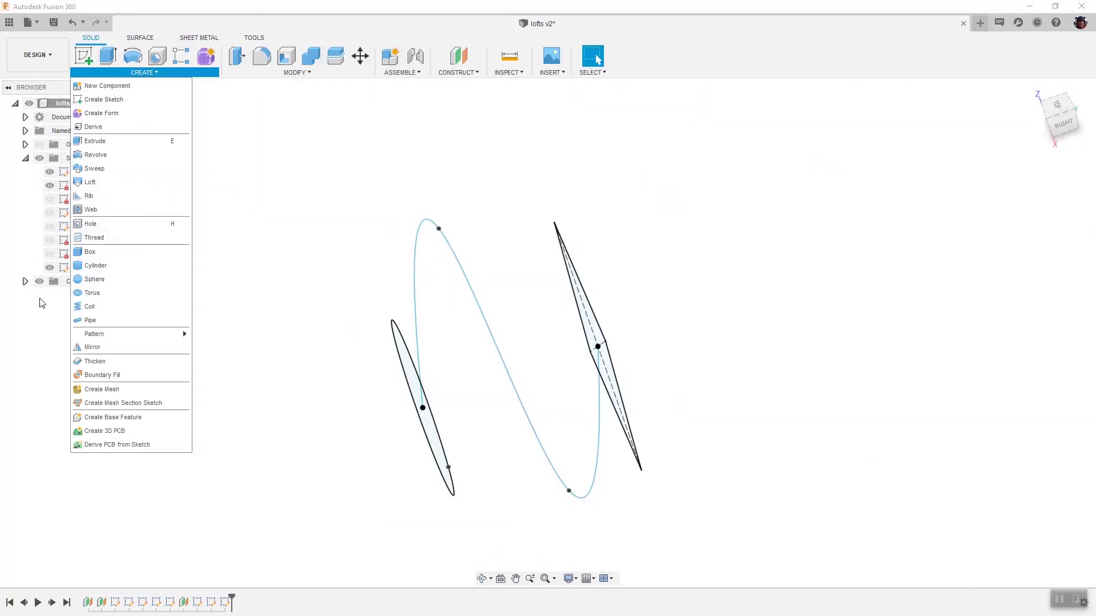
pyautogui.click(90, 182)
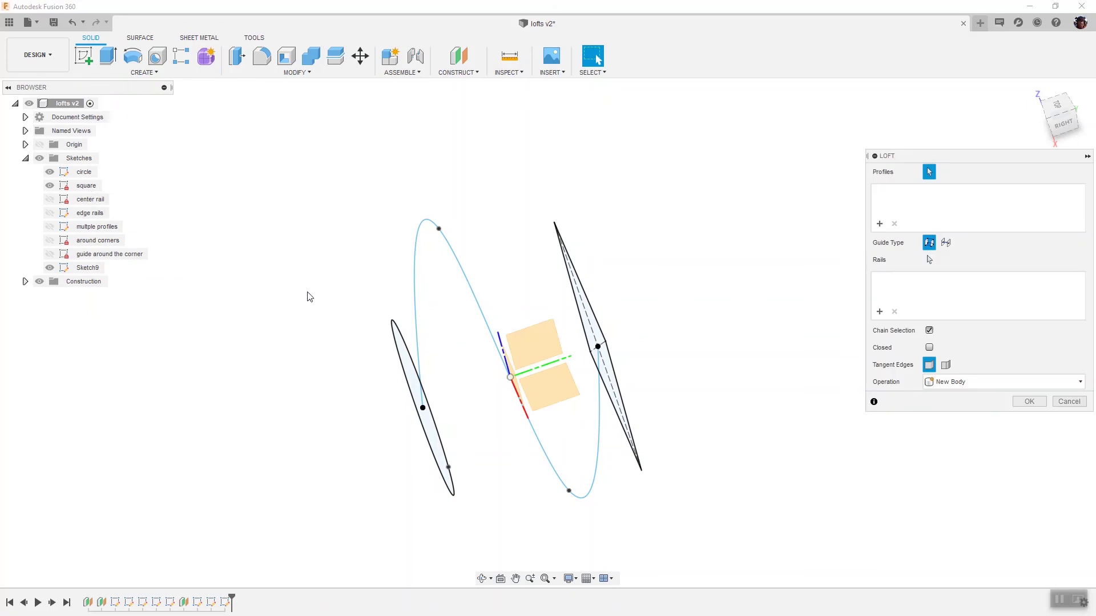
pyautogui.click(427, 424)
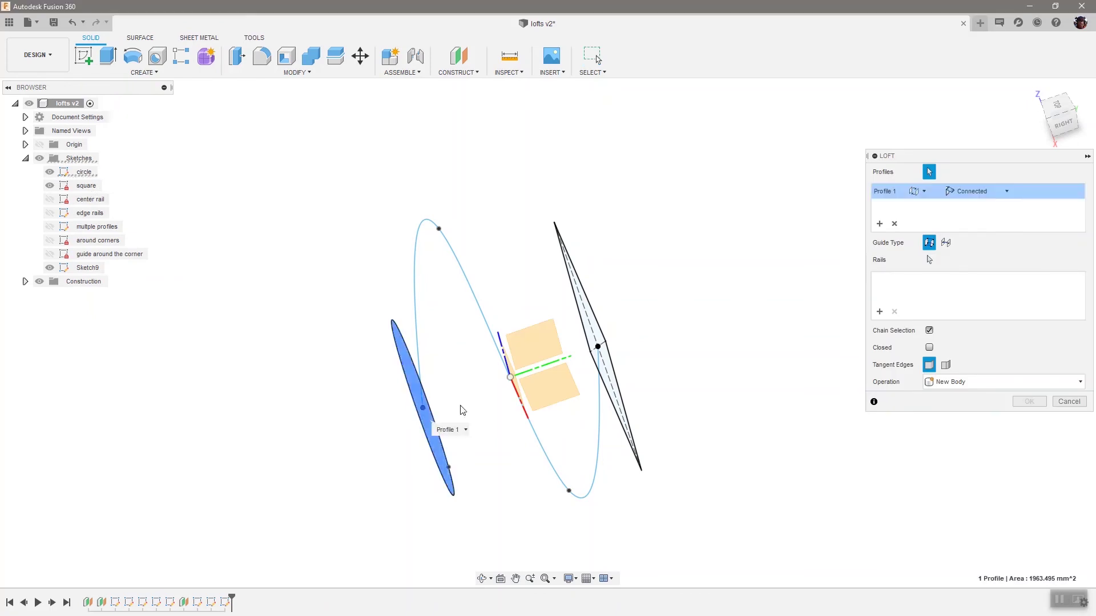
pyautogui.click(606, 354)
pyautogui.click(947, 246)
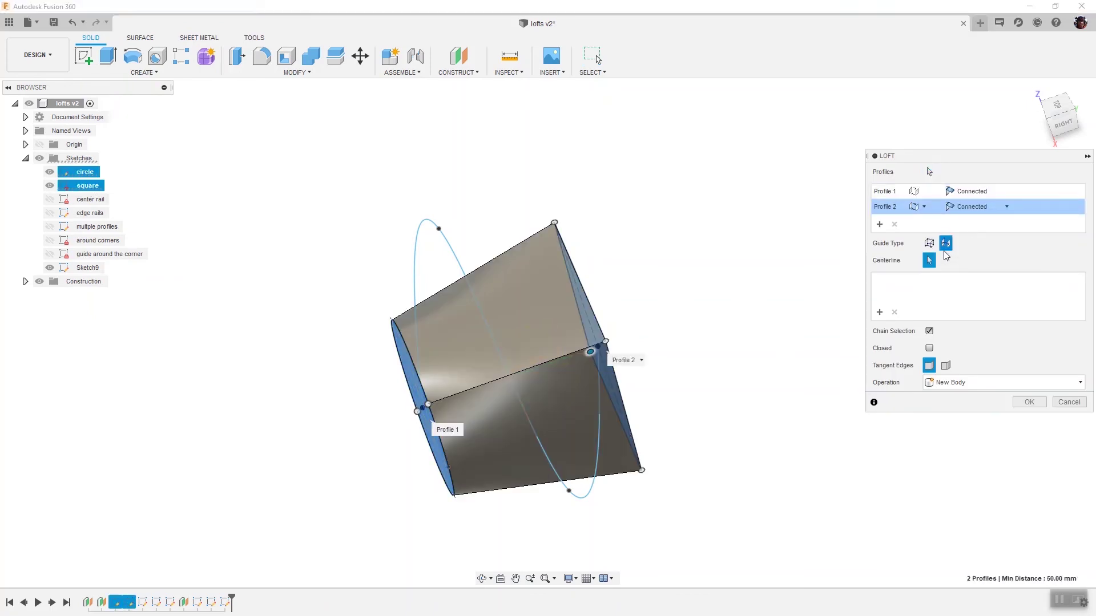
pyautogui.click(602, 452)
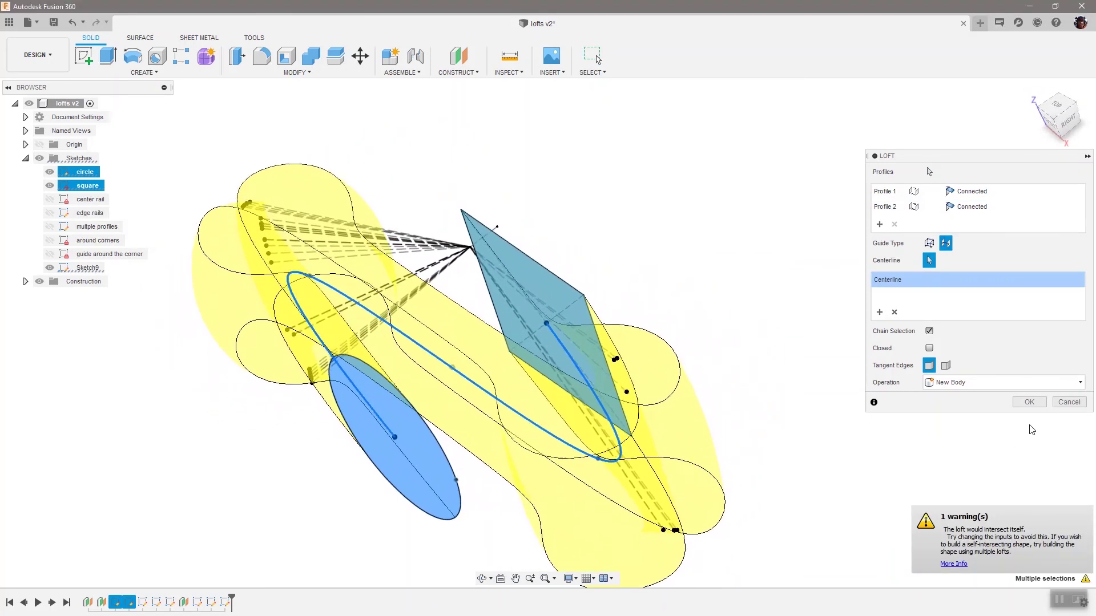
# - Discard the self-intersecting loft and start a new loft from the circle to the square
pyautogui.click(1030, 402)
pyautogui.click(144, 73)
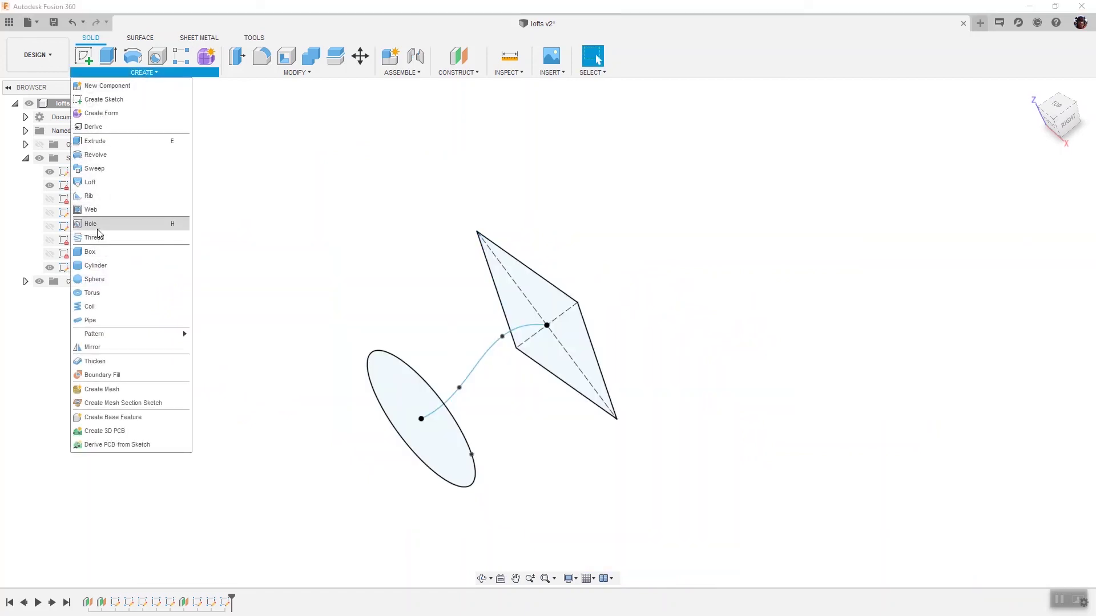
pyautogui.click(91, 182)
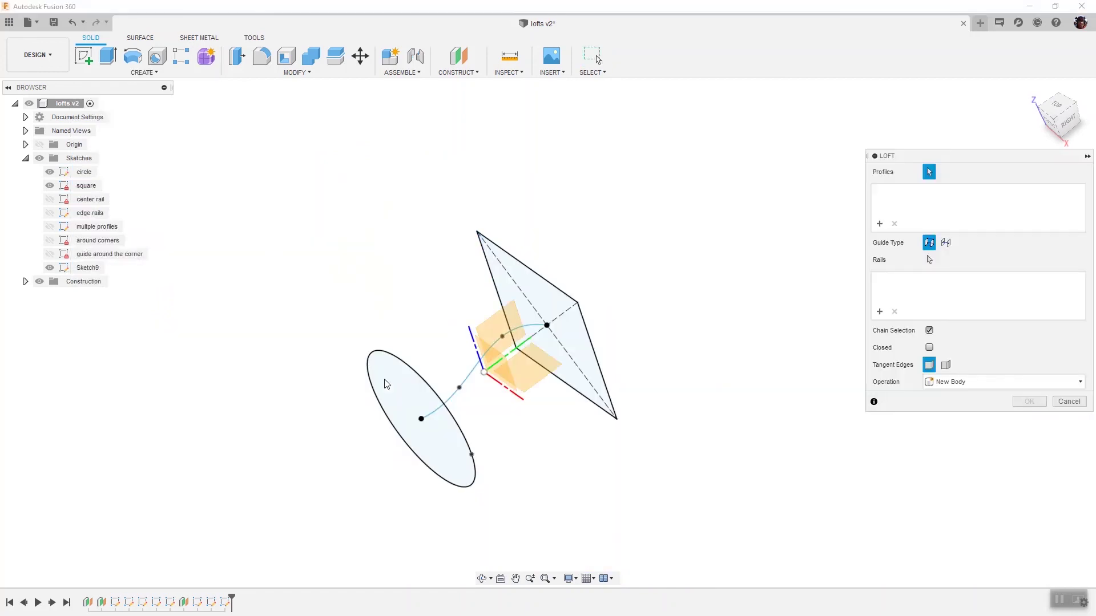
pyautogui.click(410, 399)
pyautogui.click(545, 302)
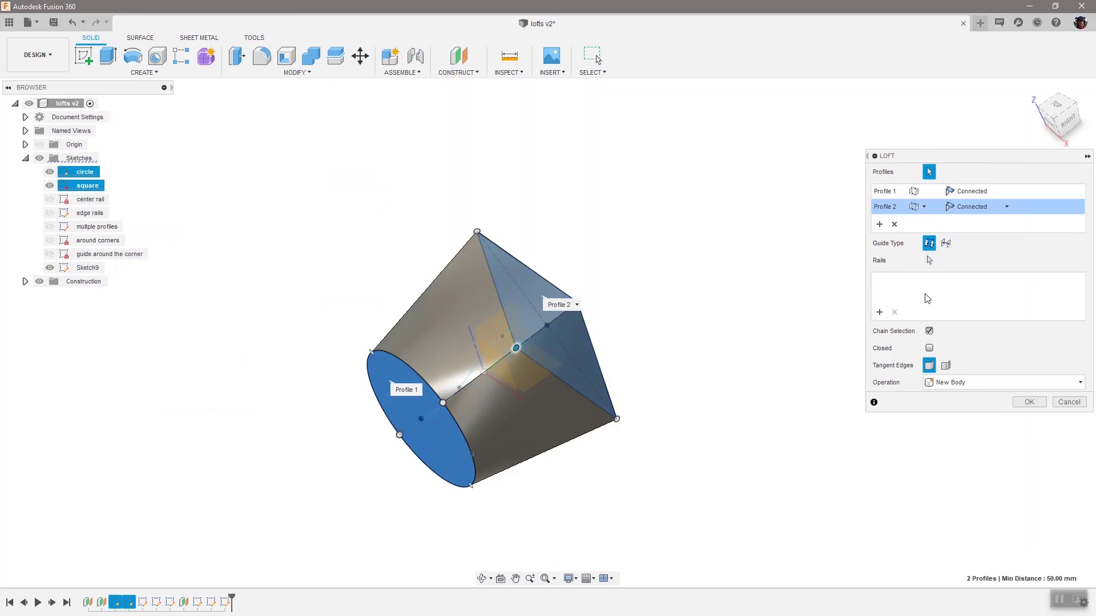
# - Guide the loft along the Sketch9 spline as its centerline, commit the solid, and return to the home view
pyautogui.click(943, 247)
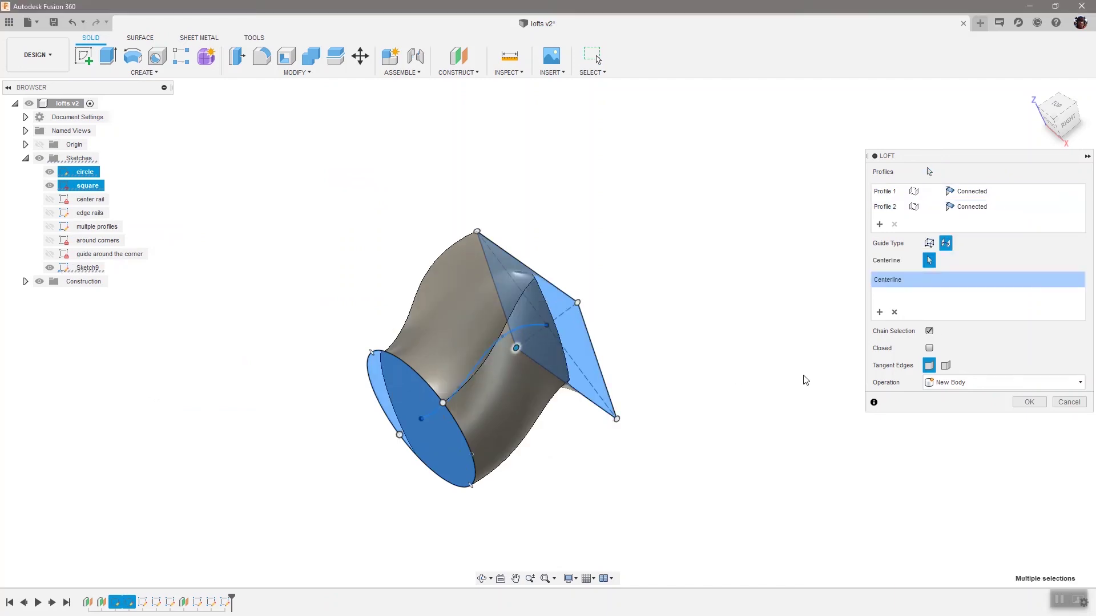
pyautogui.click(1029, 402)
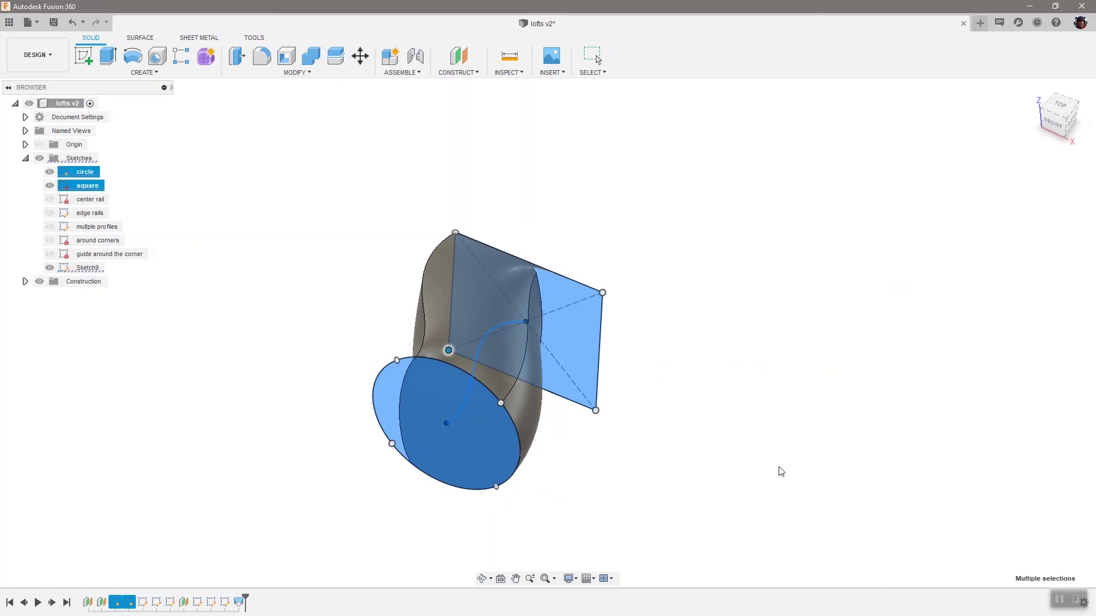
pyautogui.keyDown('shift'); pyautogui.moveTo(778, 470); pyautogui.dragTo(776, 456, button='middle'); pyautogui.keyUp('shift')
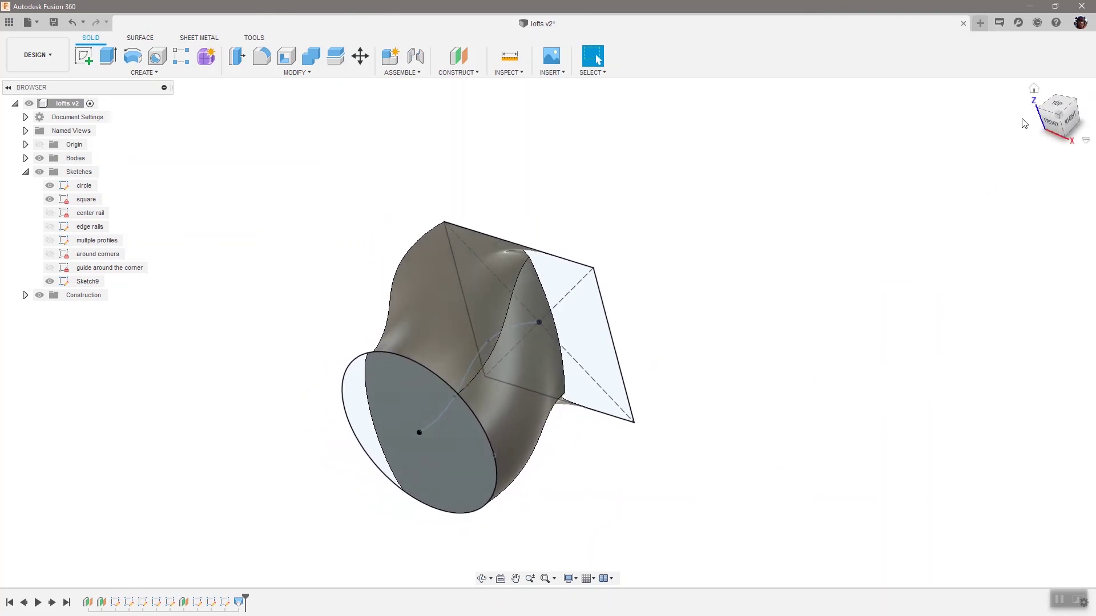
pyautogui.click(1033, 89)
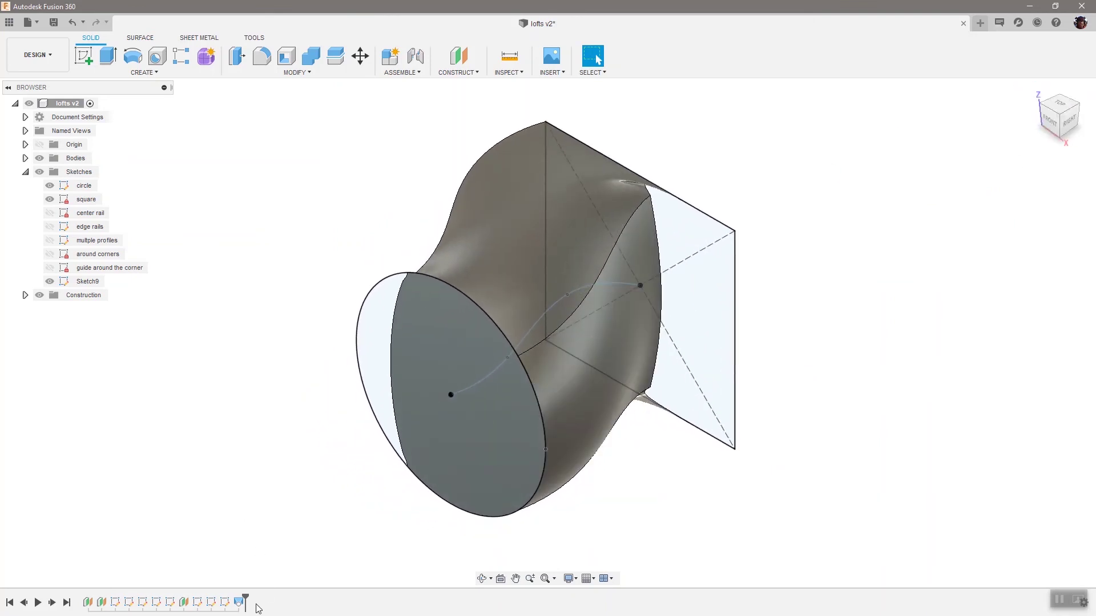